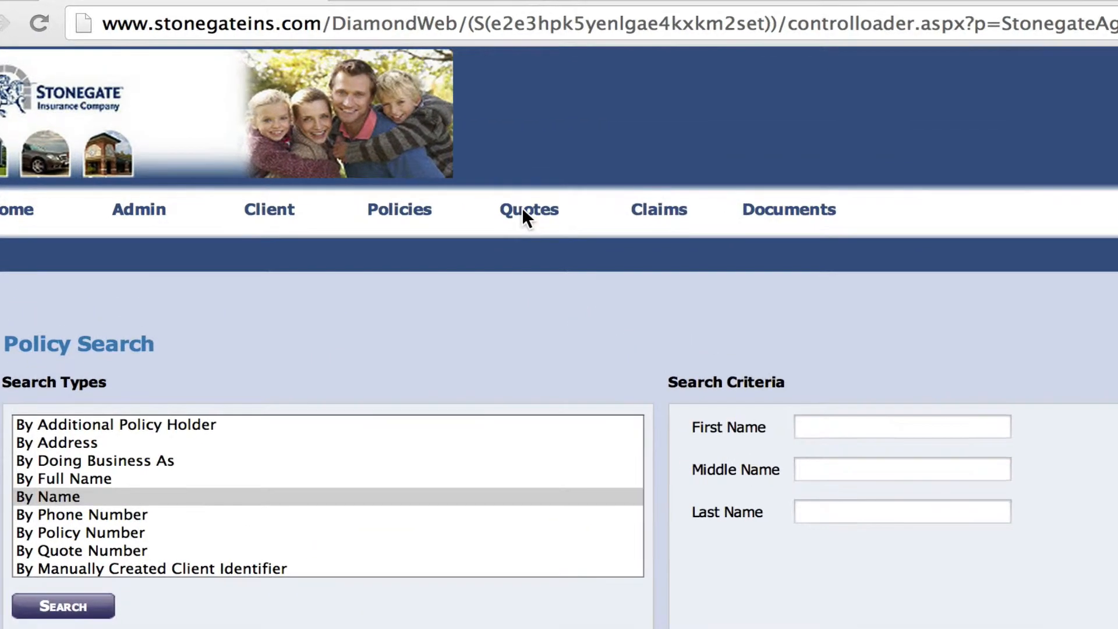
# Step: Drop open the Quotes menu from the Policy Search page
pyautogui.moveTo(526, 224)
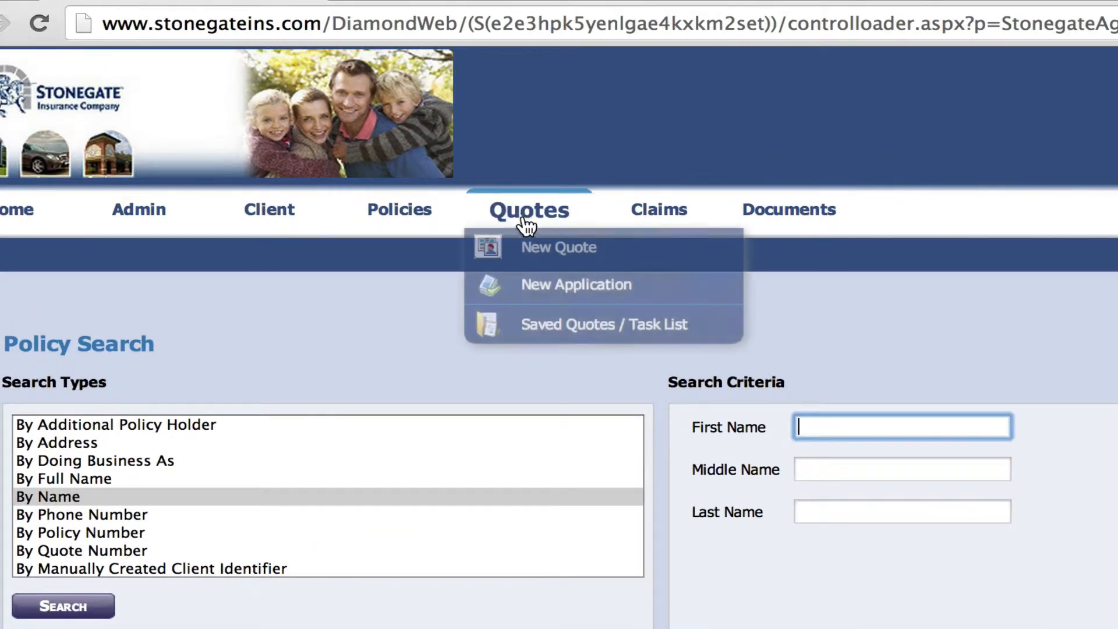
# Step: Start a new application with Home Personal as its line of business
pyautogui.click(542, 285)
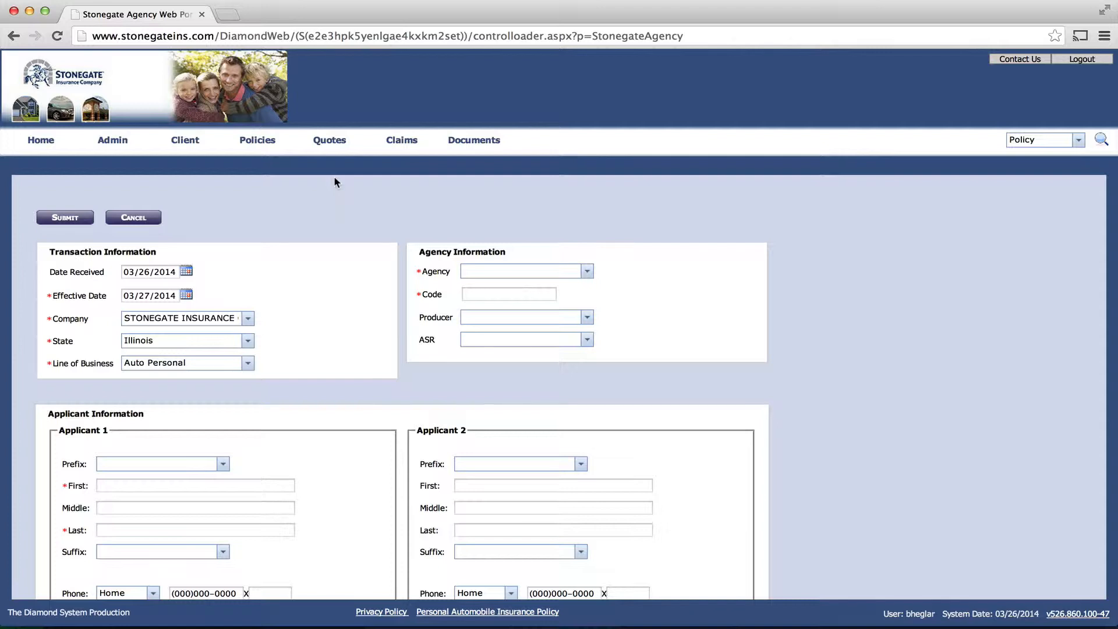
pyautogui.click(248, 364)
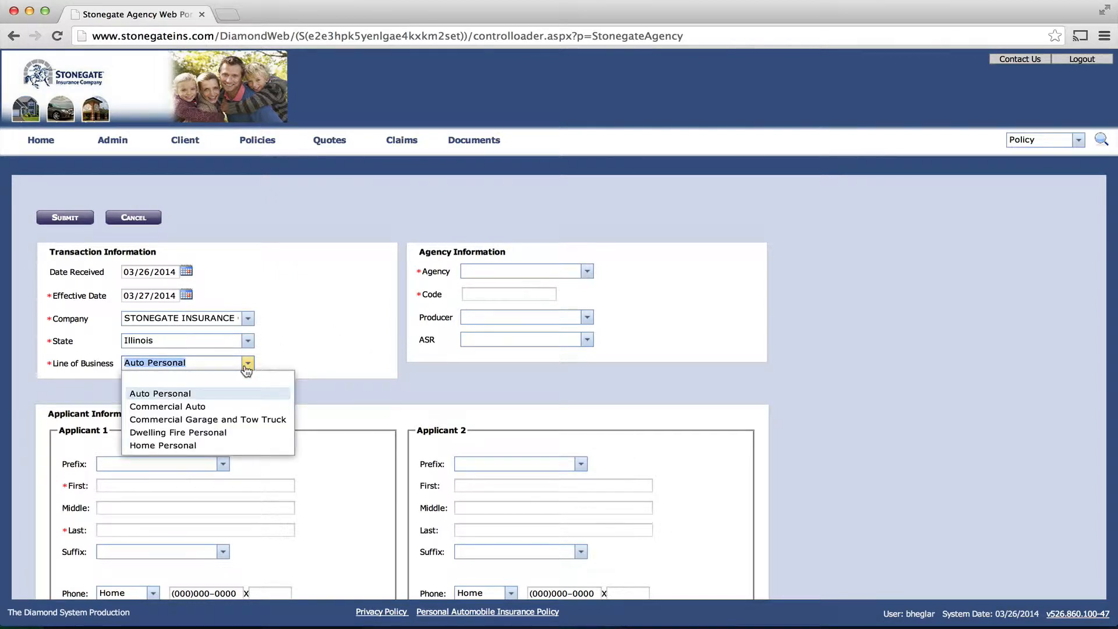
pyautogui.click(195, 446)
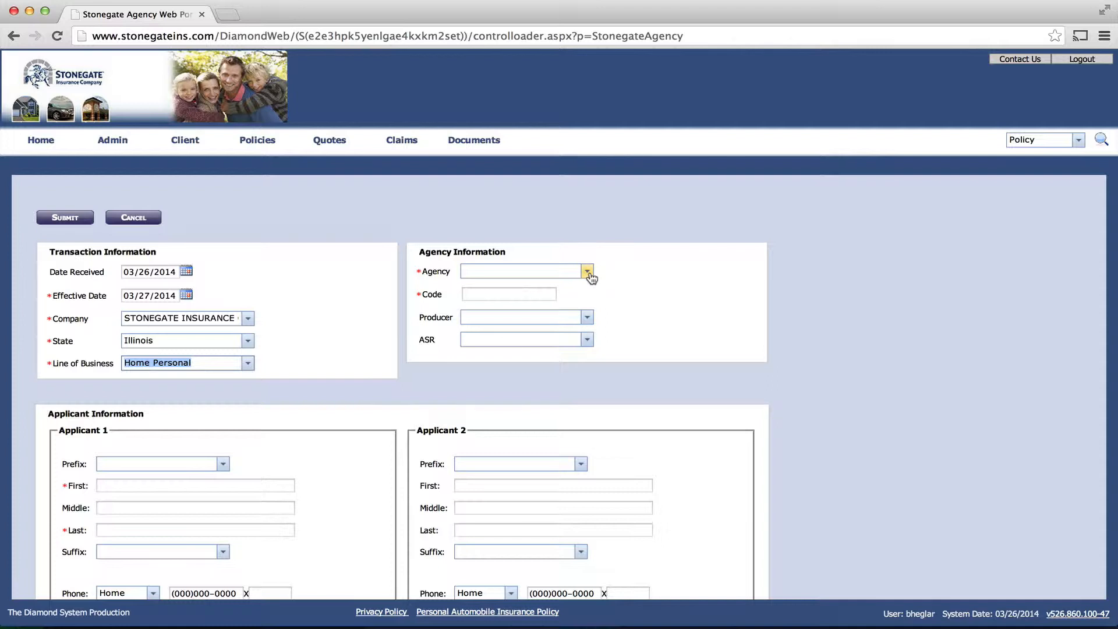
# Step: Assign the Stonegate Insurance Test agency to the application
pyautogui.click(547, 270)
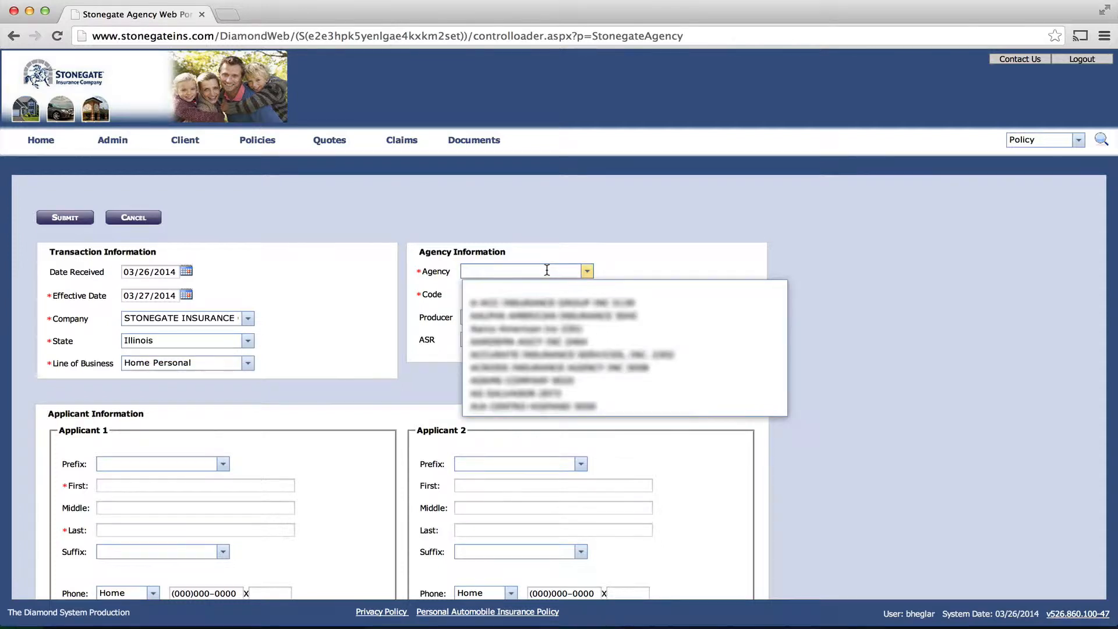
pyautogui.write('STON')
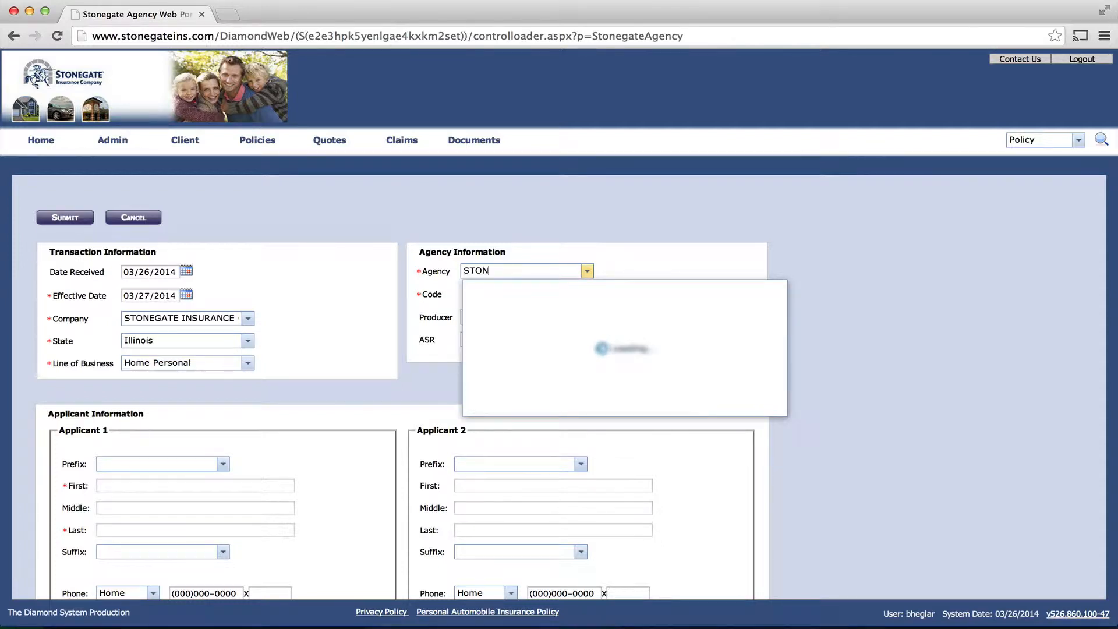
pyautogui.write('EG')
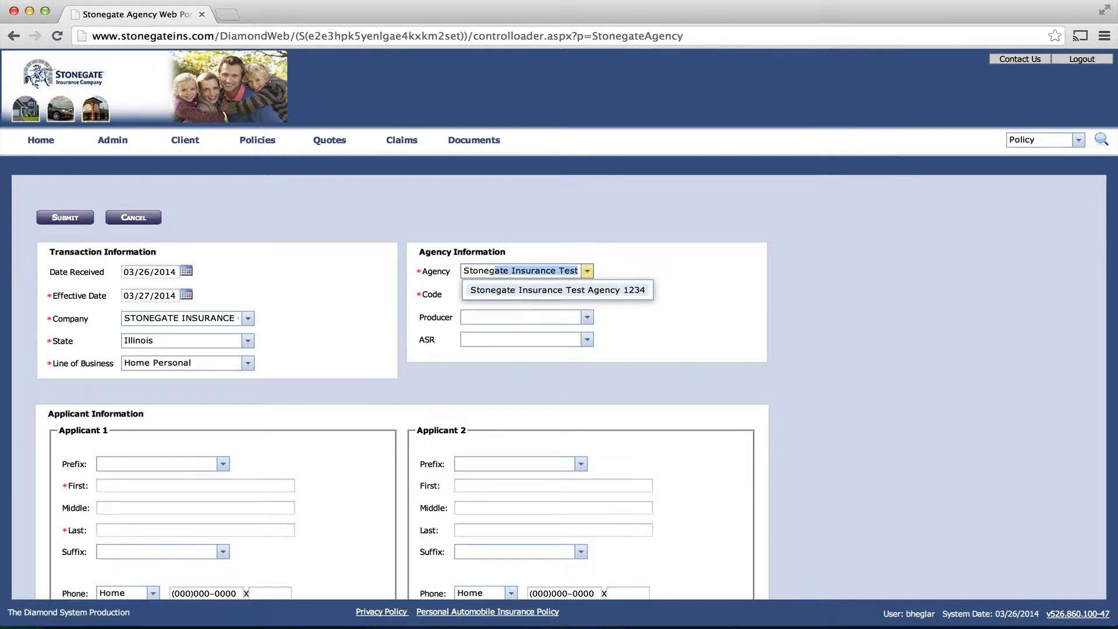
pyautogui.press('Return')
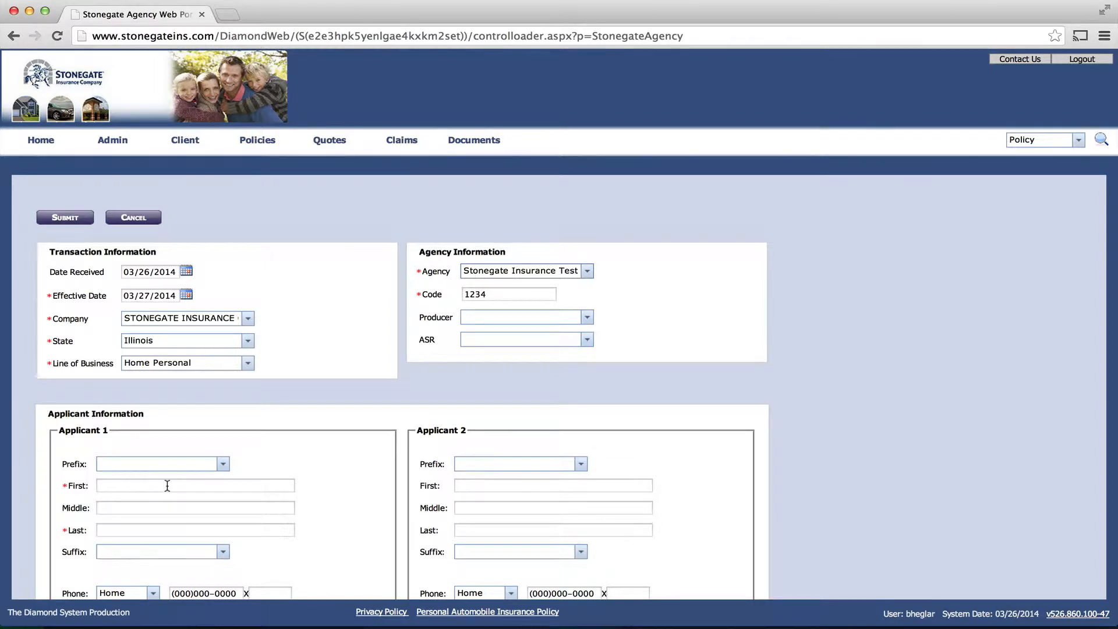
# Step: Fill in Applicant 1's first and last name, leaving the name prefix blank
pyautogui.click(166, 462)
pyautogui.write('S')
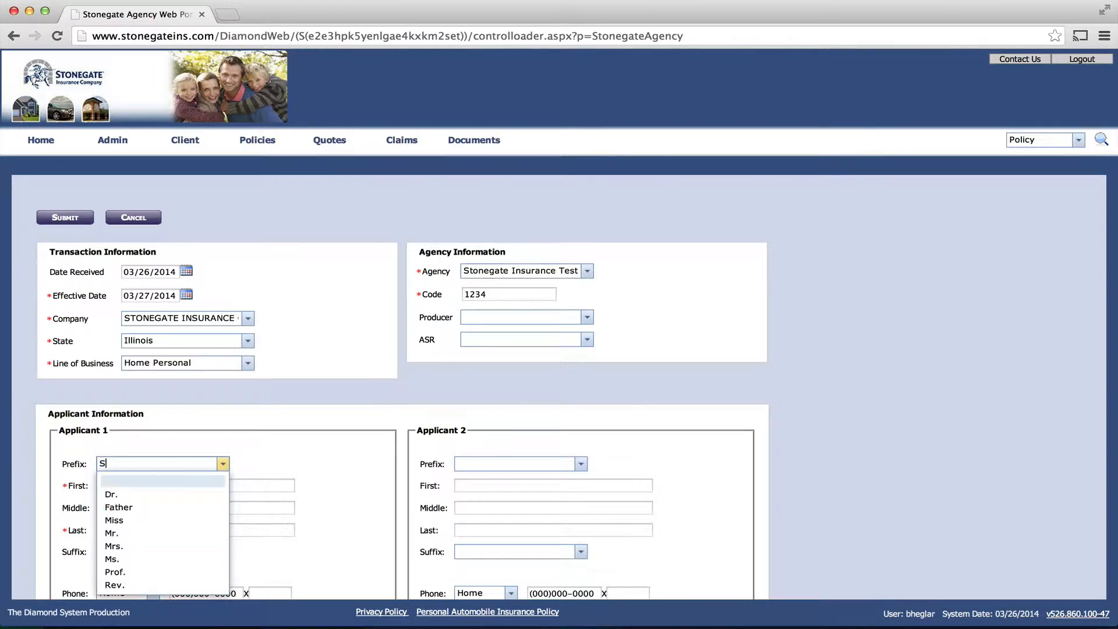
pyautogui.press('BackSpace')
pyautogui.press('Tab')
pyautogui.write('TEST')
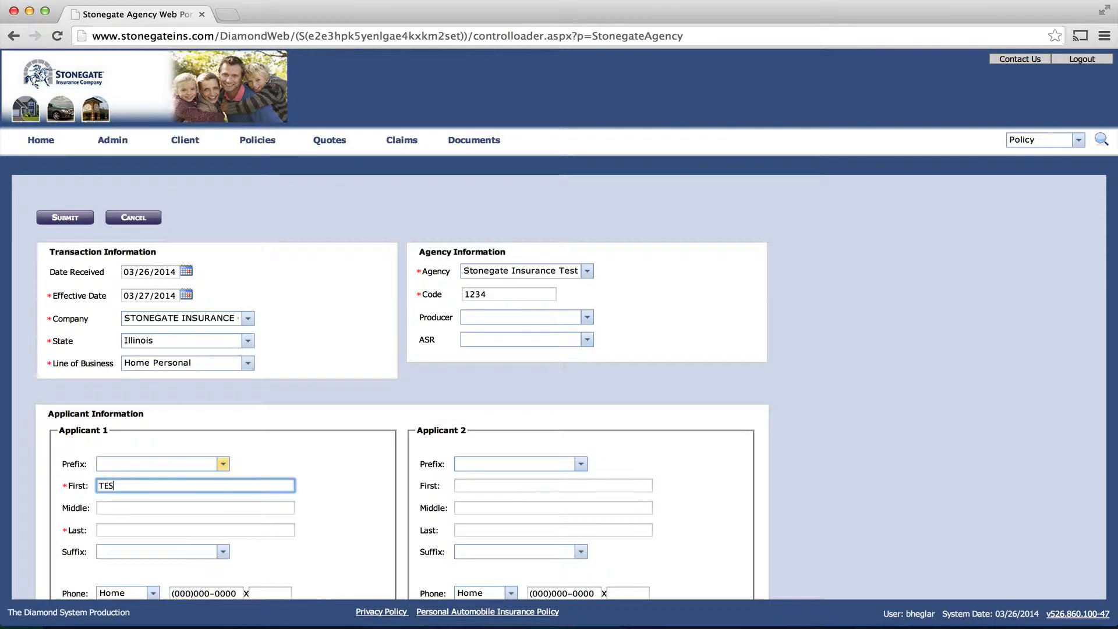
pyautogui.press('Tab')
pyautogui.press('Tab')
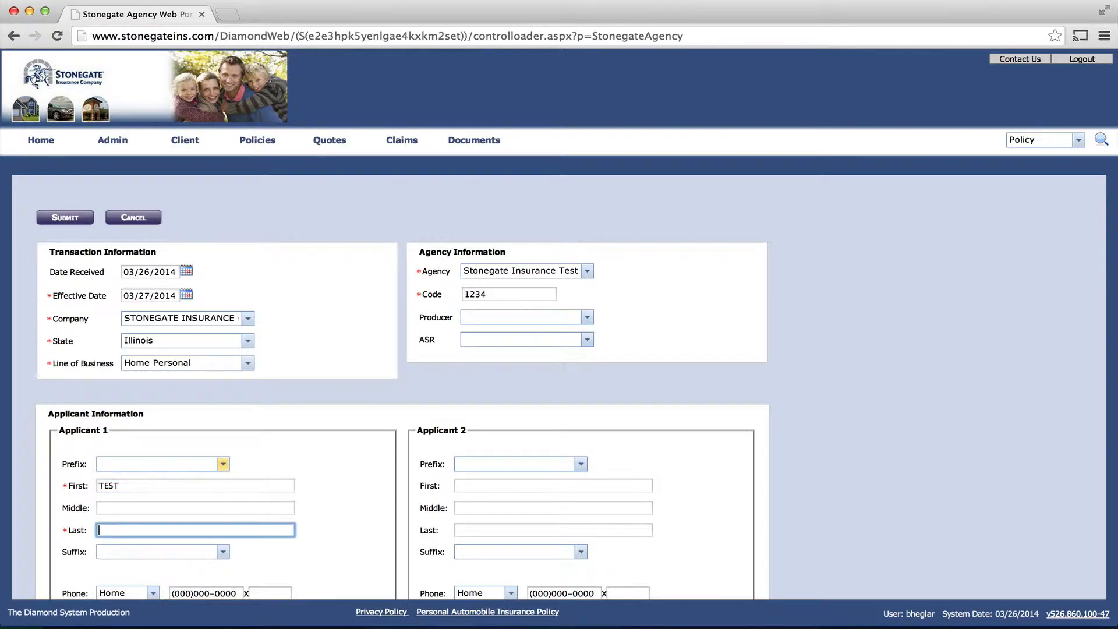
pyautogui.write('TEST')
# Step: Choose a 12 Month policy term and submit the application
pyautogui.scroll(-4, 897, 578)
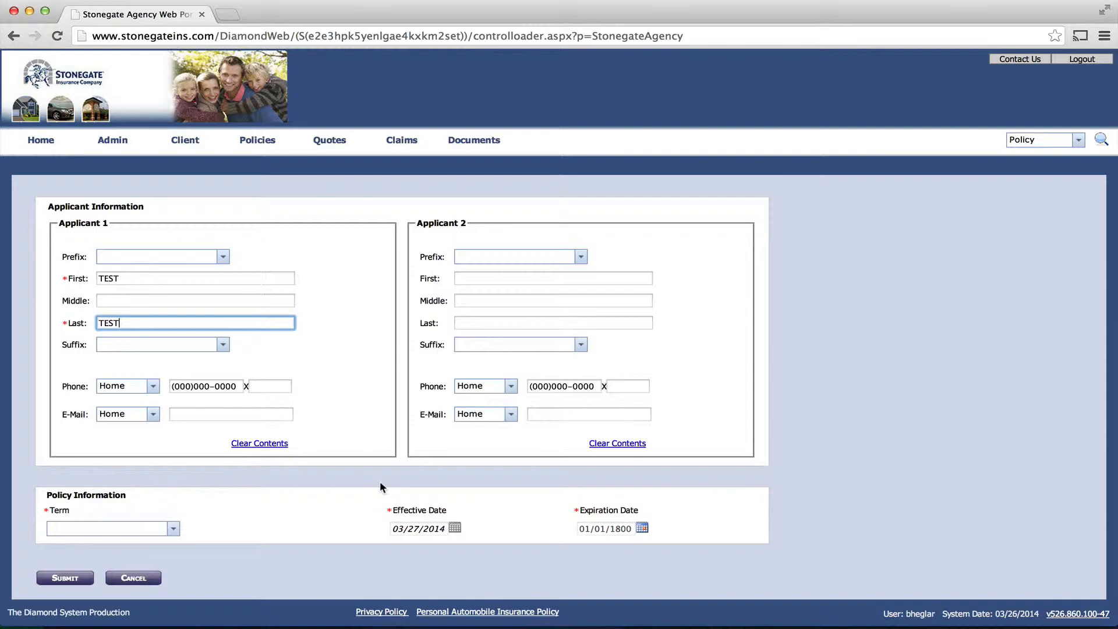
pyautogui.click(174, 529)
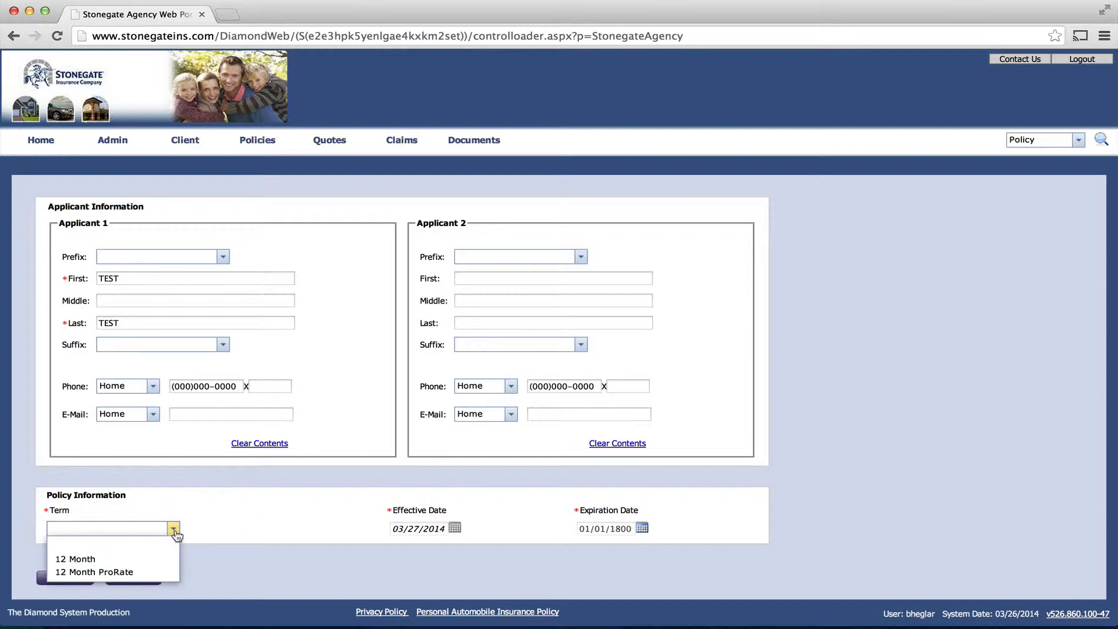
pyautogui.click(120, 556)
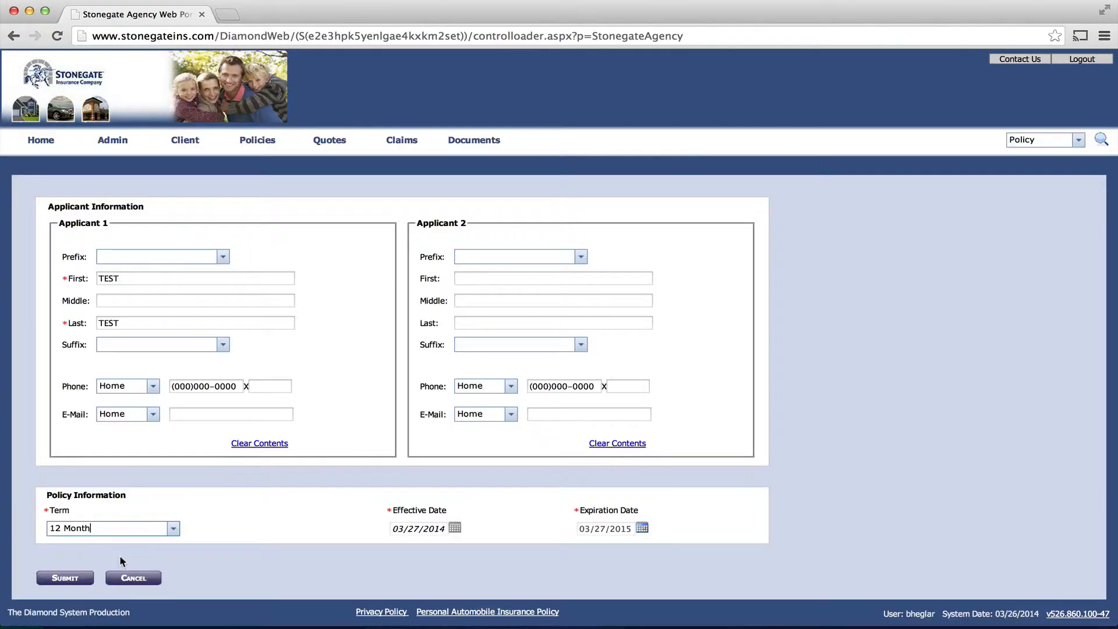
pyautogui.click(66, 577)
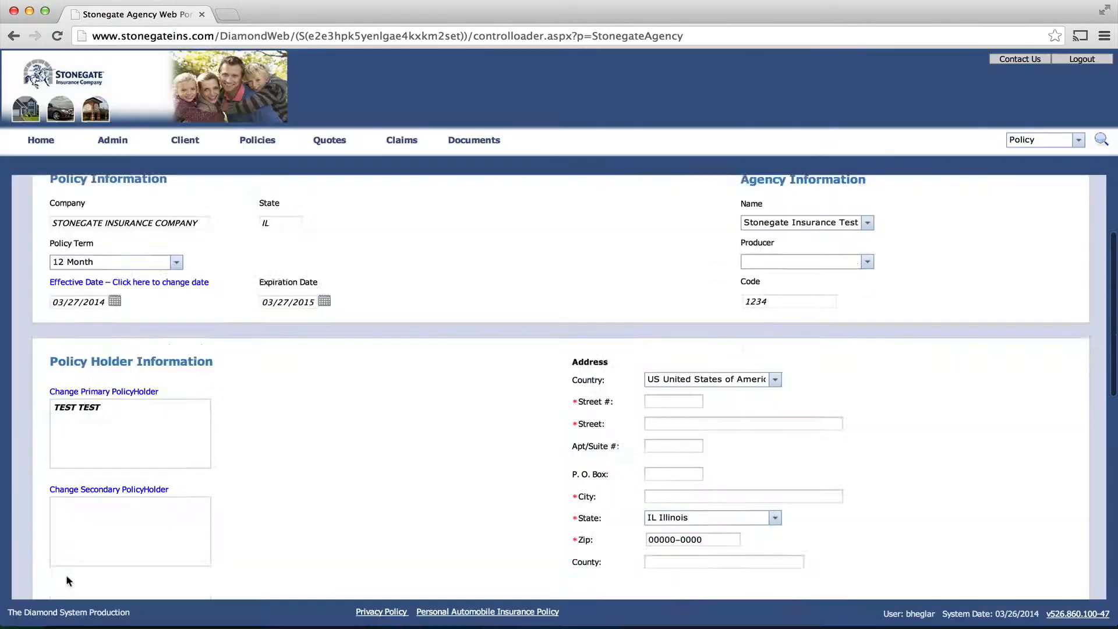
# Step: Fill the policyholder's Street #, Street and City fields with the mailing address
pyautogui.scroll(-2, 65, 577)
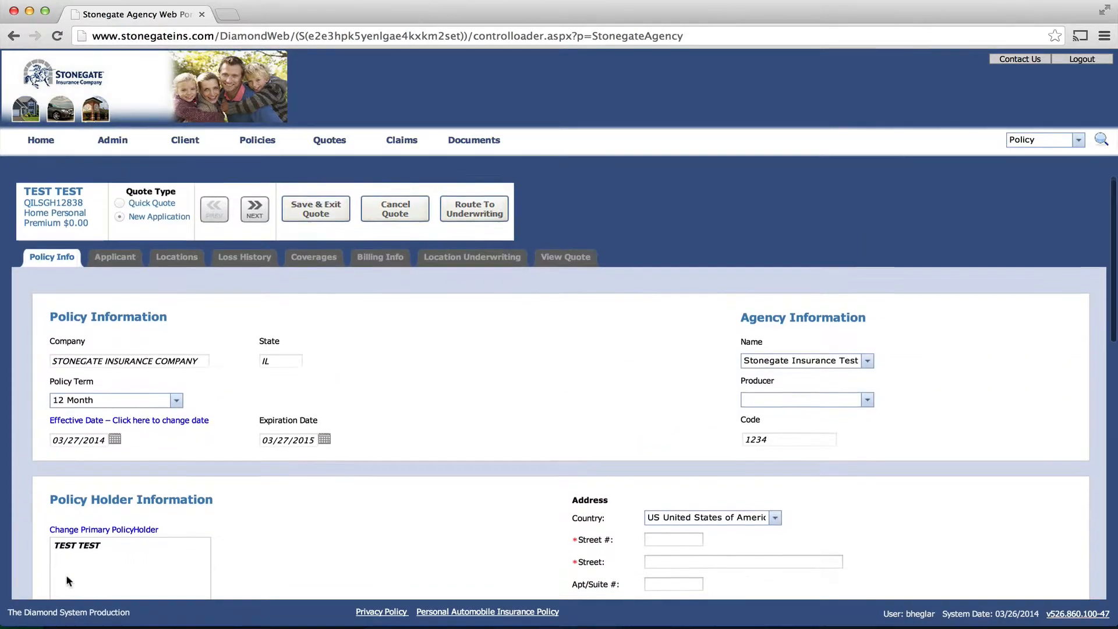
pyautogui.scroll(-2, 65, 576)
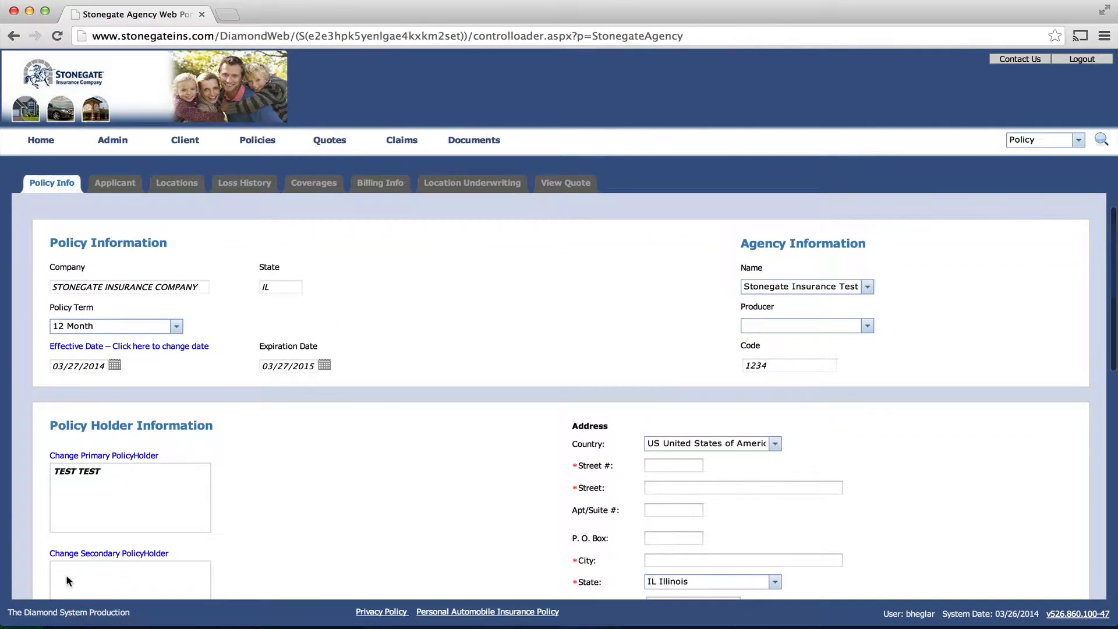
pyautogui.scroll(-6, 66, 580)
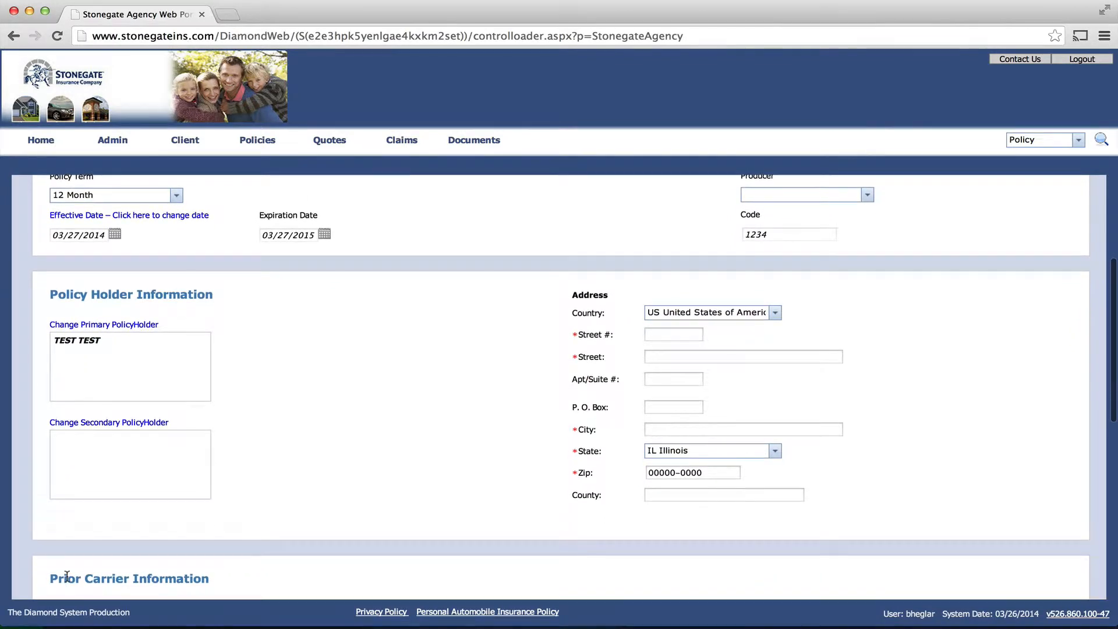
pyautogui.click(663, 336)
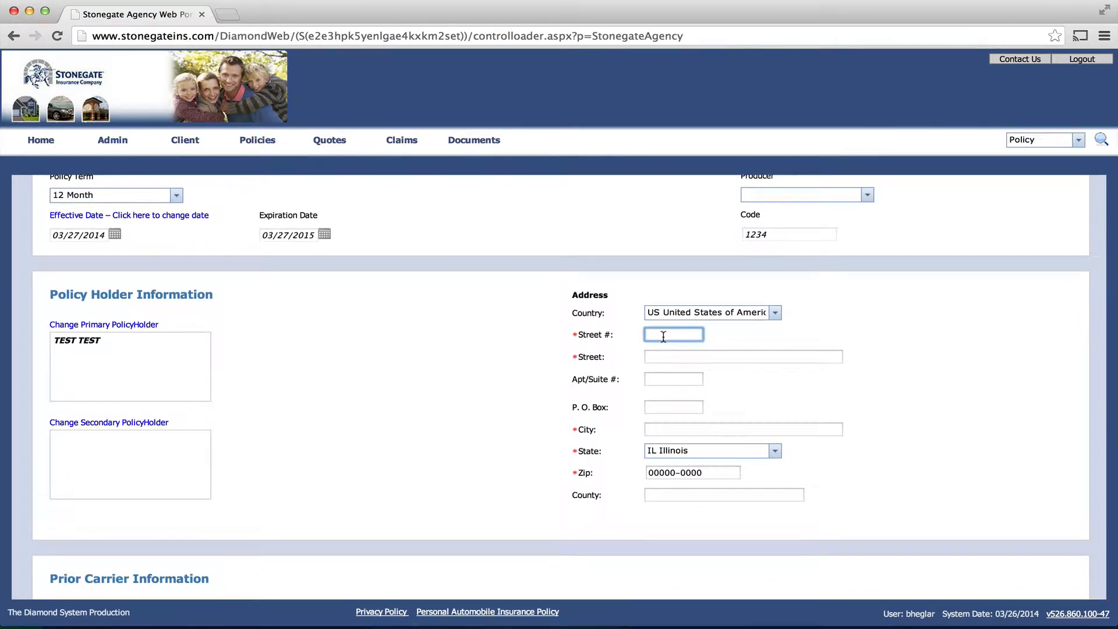
pyautogui.write('123')
pyautogui.press('Tab')
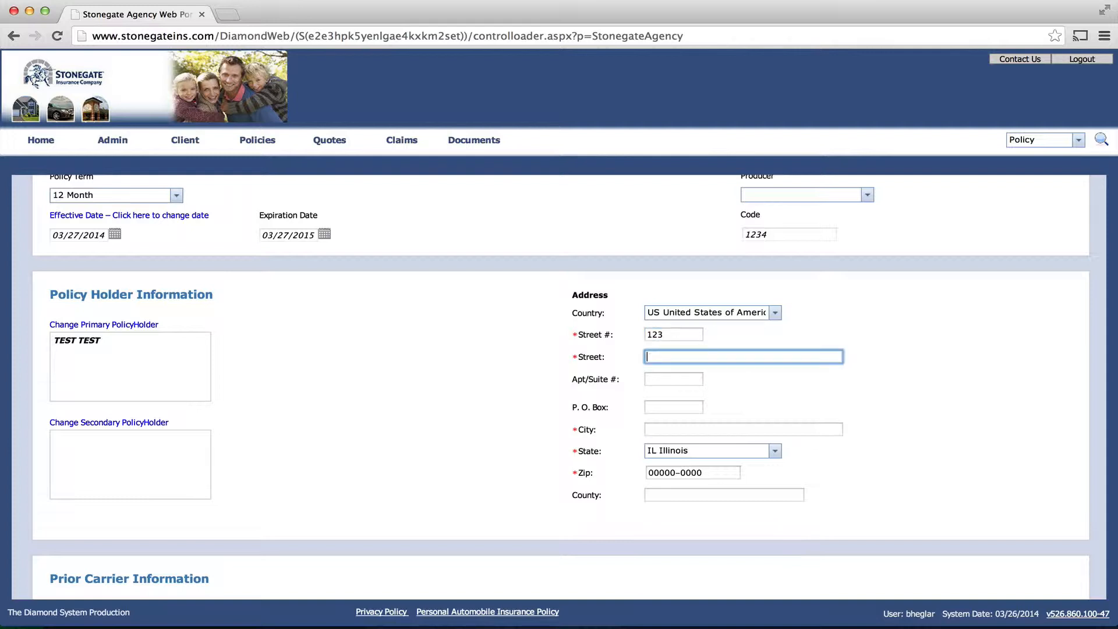
pyautogui.write('N MAIN')
pyautogui.press('Tab')
pyautogui.press('Tab')
pyautogui.press('Tab')
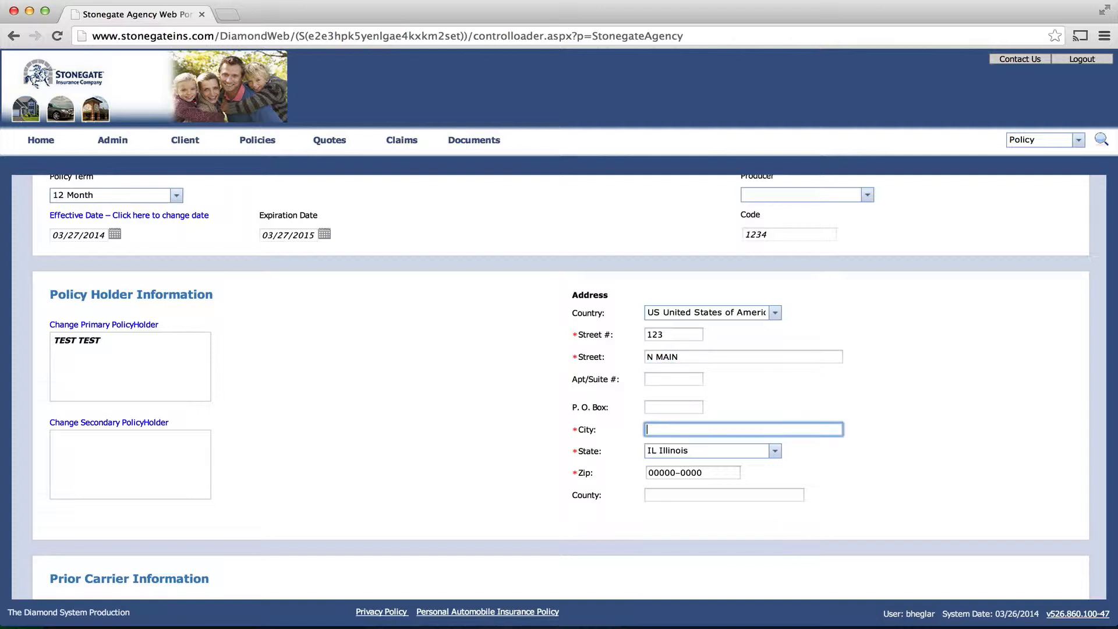
pyautogui.write('CHICAGO')
pyautogui.scroll(4, 438, 326)
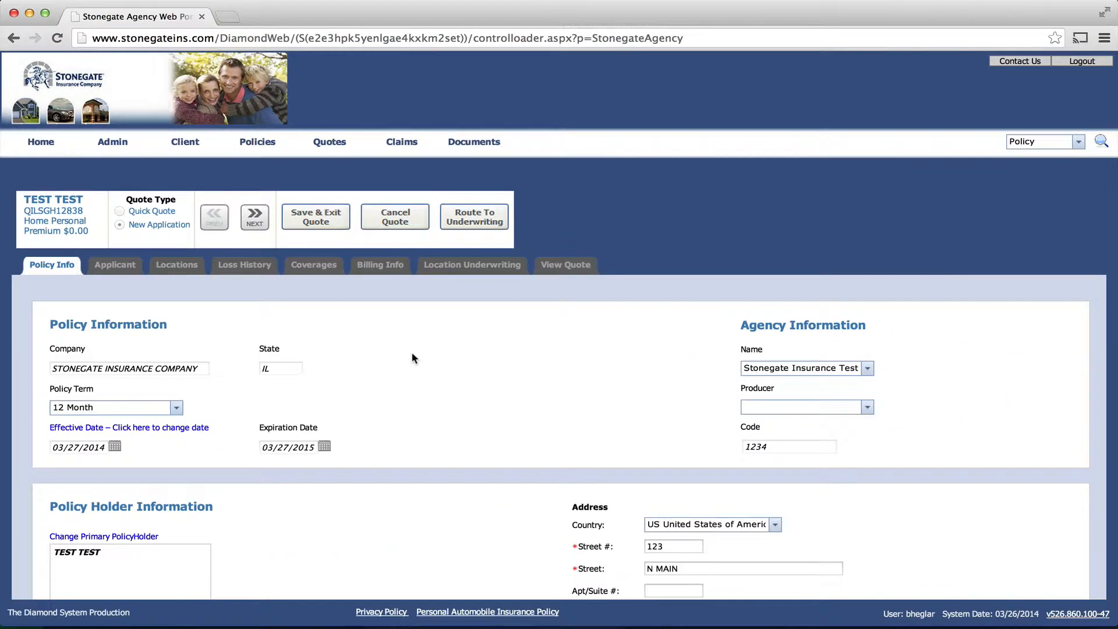
pyautogui.scroll(-2, 412, 356)
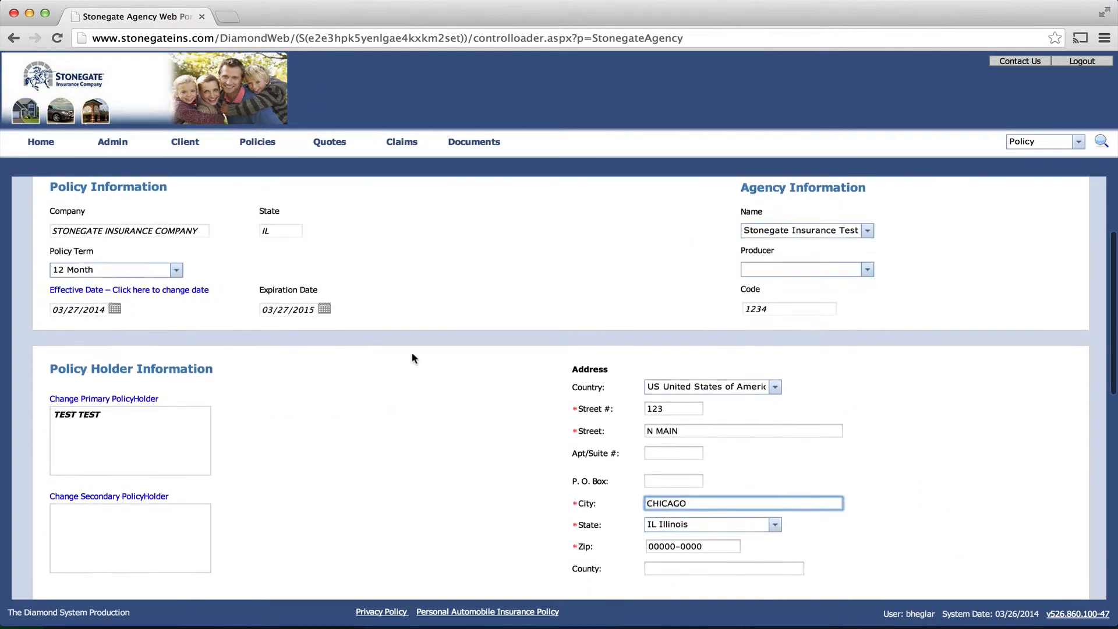
# Step: Enter the policyholder's ZIP code to complete the address, then move down to Prior Carrier Information
pyautogui.scroll(-2, 413, 356)
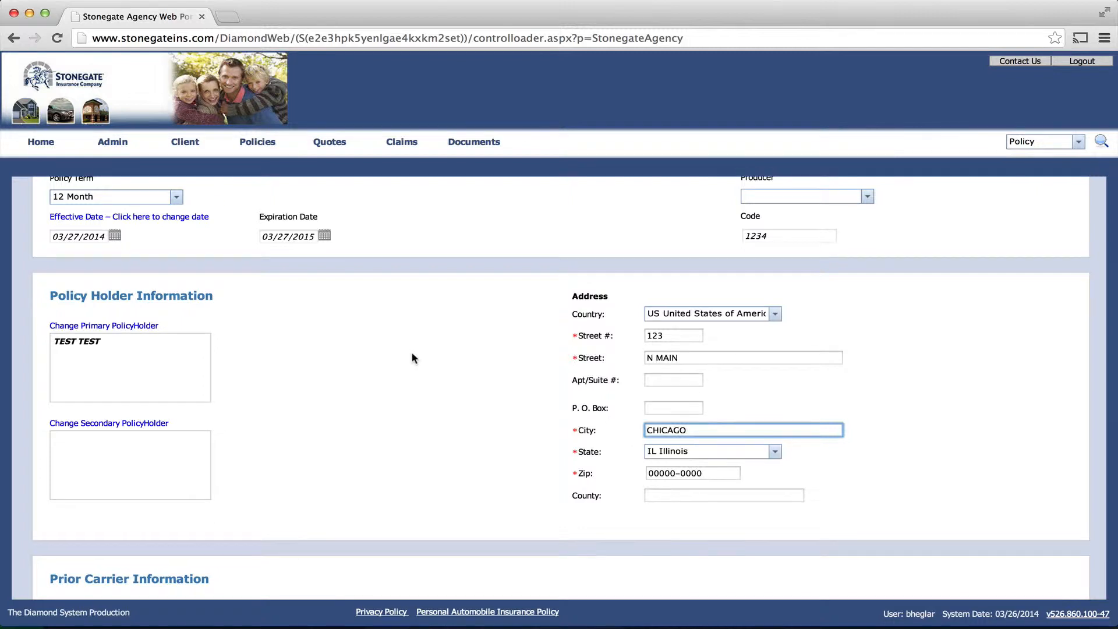
pyautogui.scroll(-4, 411, 357)
pyautogui.click(648, 335)
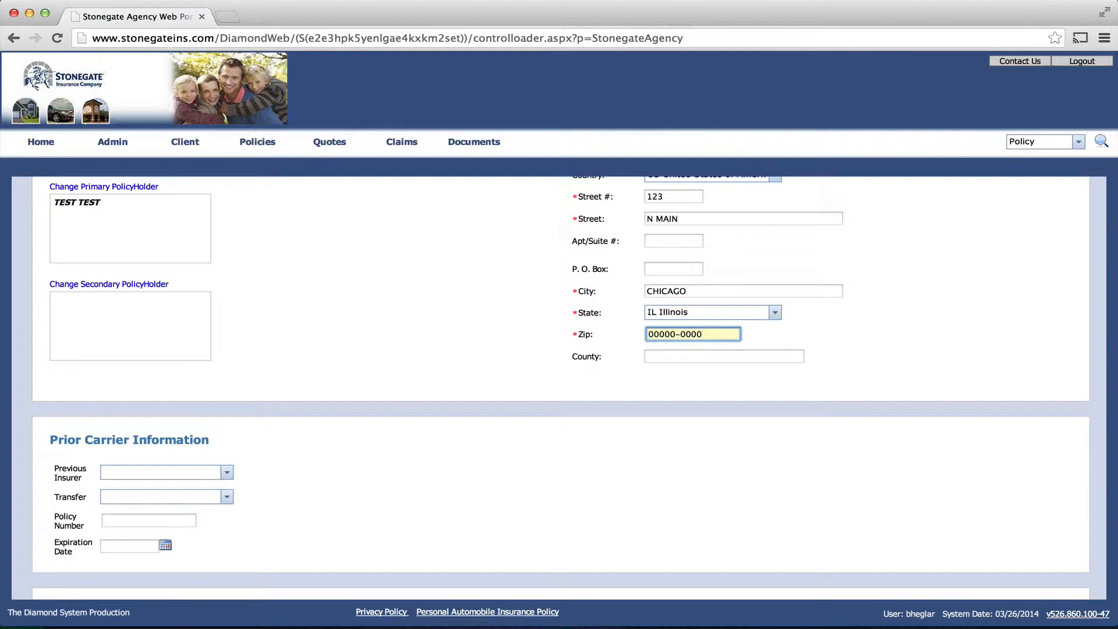
pyautogui.click(650, 335)
pyautogui.write('60601')
pyautogui.scroll(-3, 614, 484)
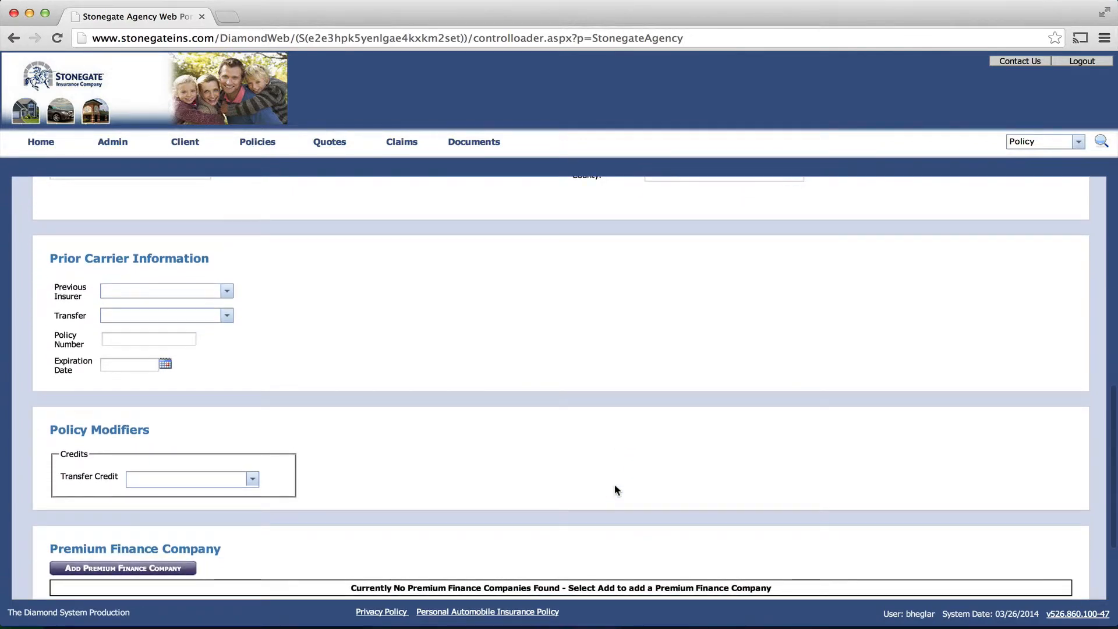
pyautogui.scroll(-2, 601, 439)
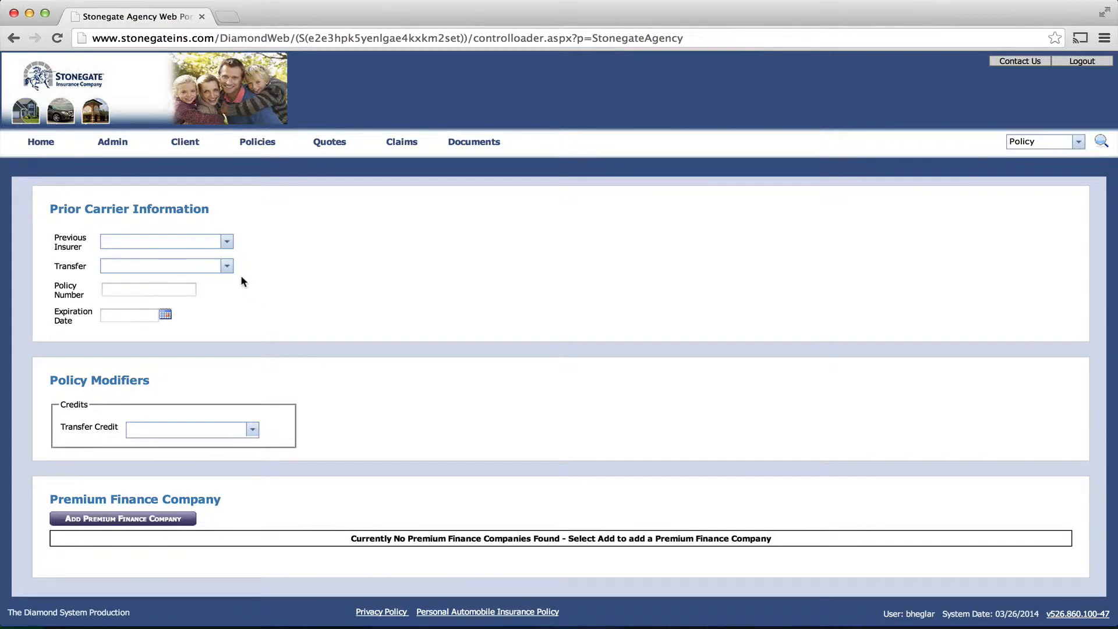
# Step: Browse the Transfer Credit percentages and close the list with no value chosen
pyautogui.click(252, 430)
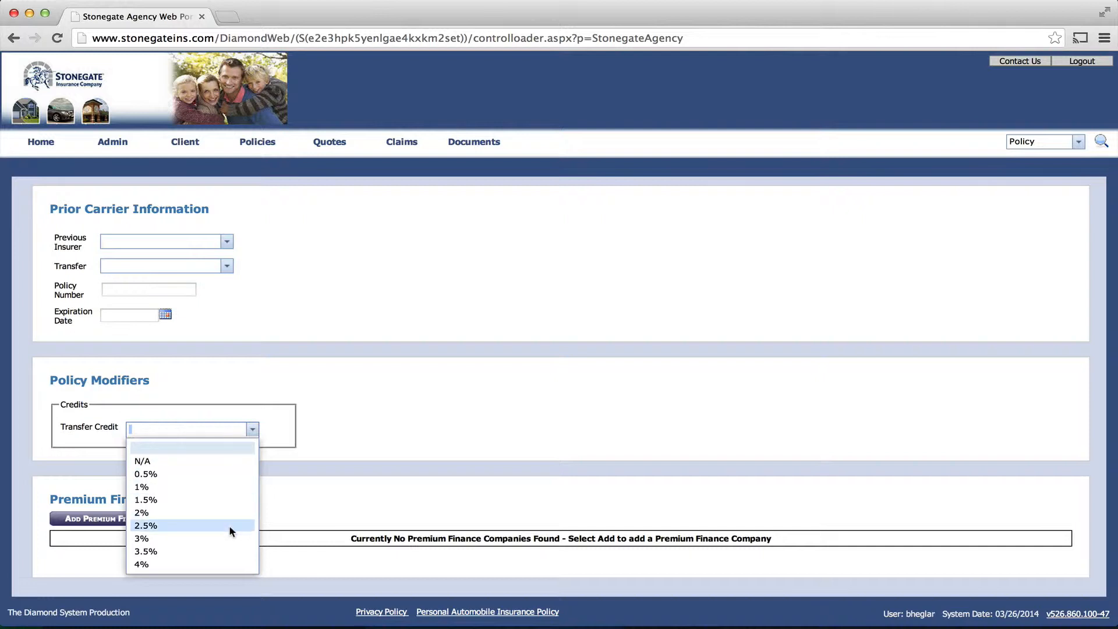
pyautogui.scroll(-5, 228, 525)
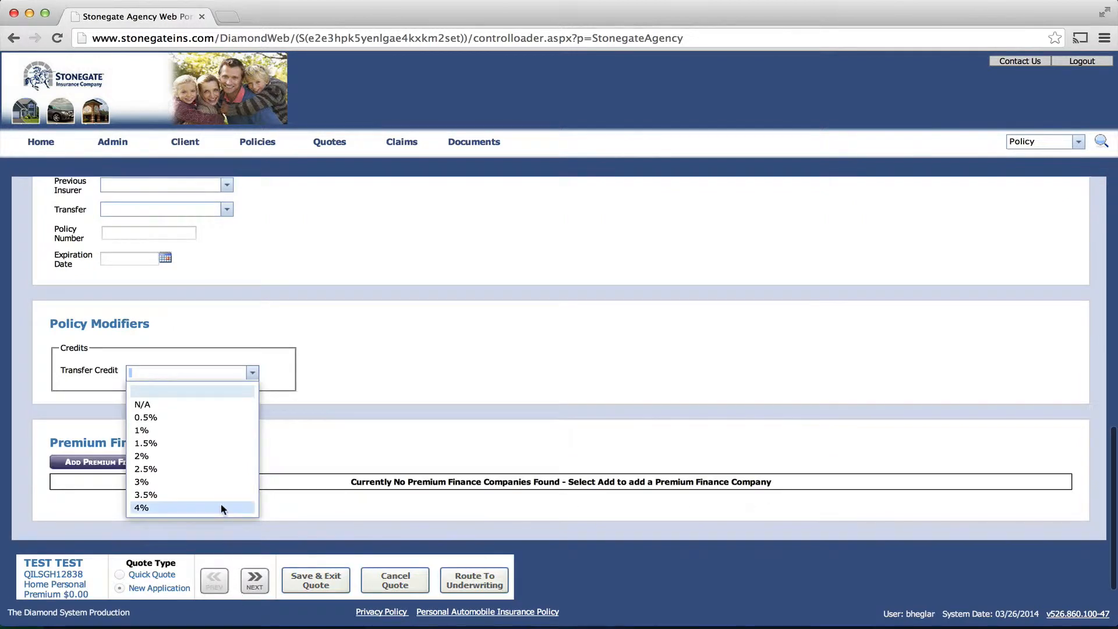
pyautogui.scroll(-4, 222, 507)
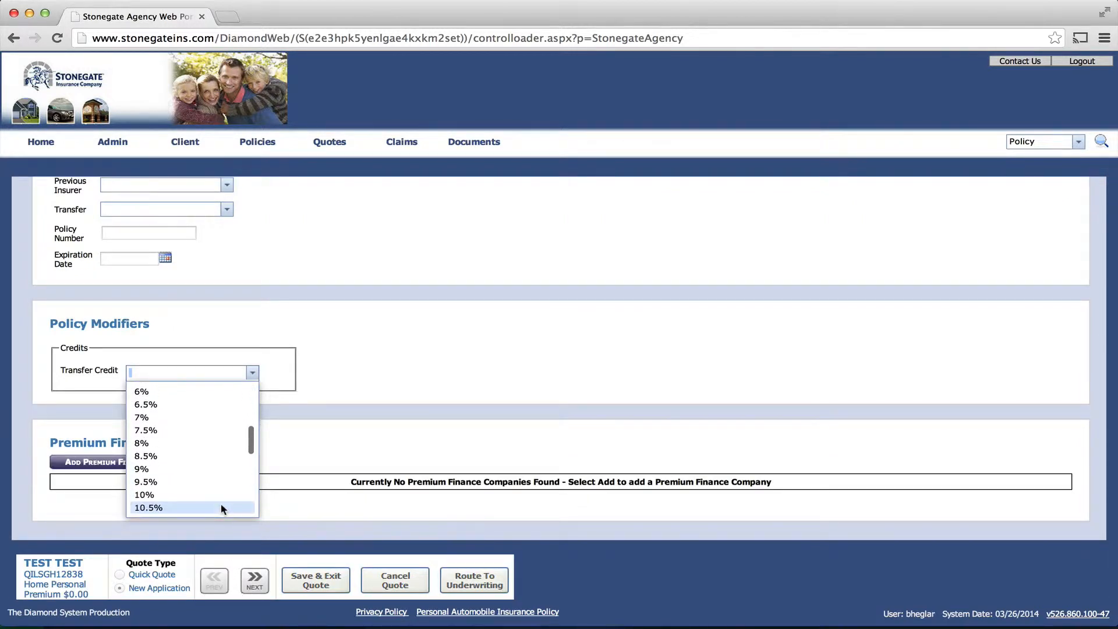
pyautogui.scroll(3, 221, 509)
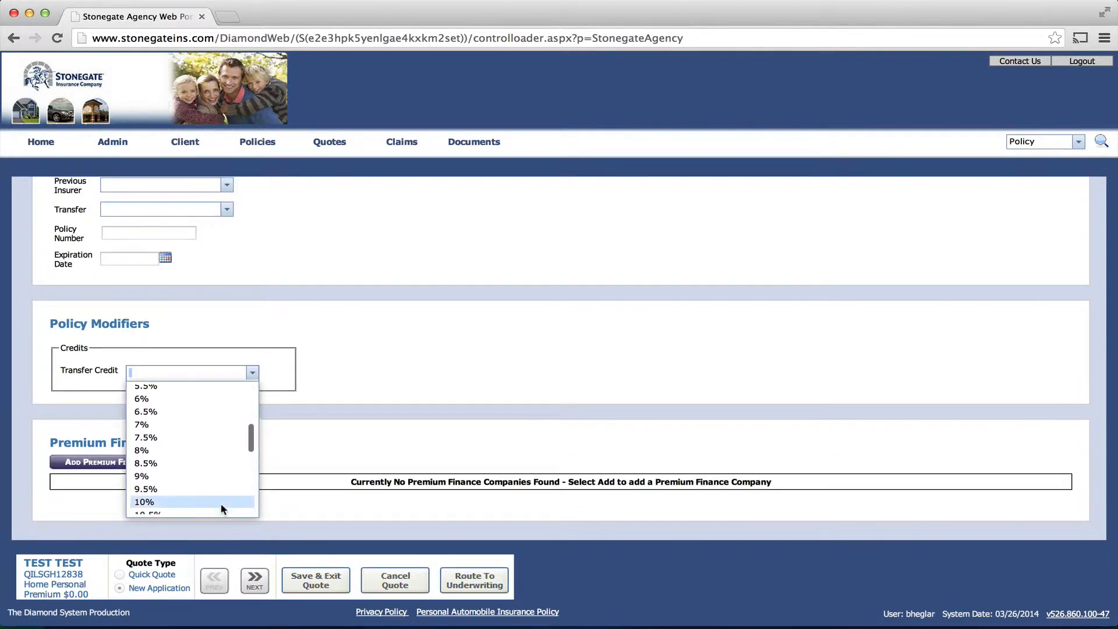
pyautogui.scroll(8, 221, 509)
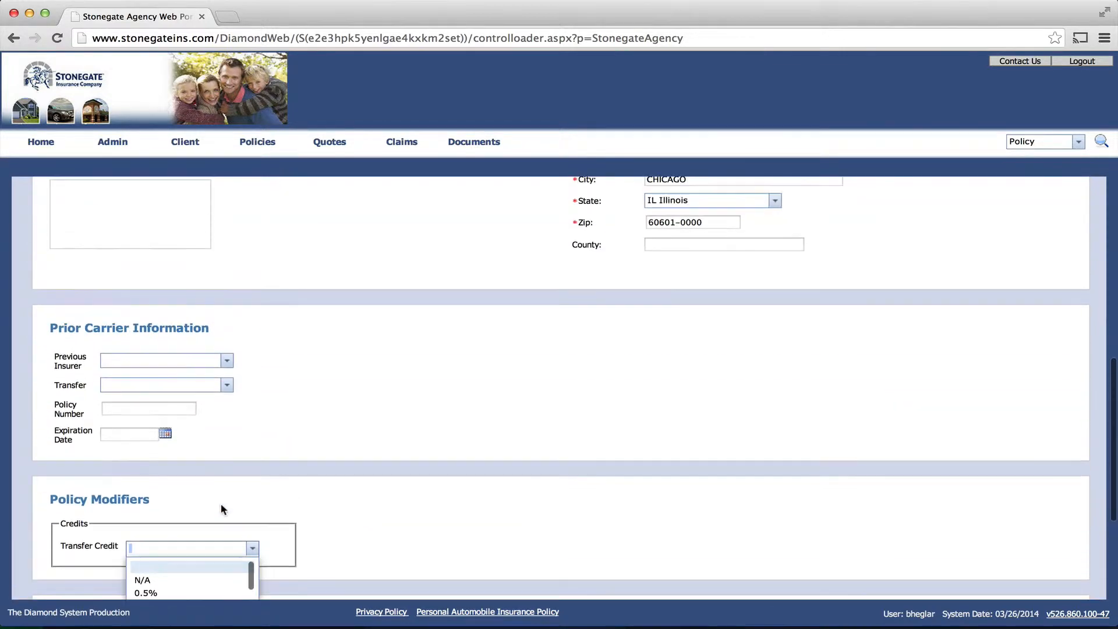
pyautogui.click(409, 507)
pyautogui.scroll(-4, 408, 501)
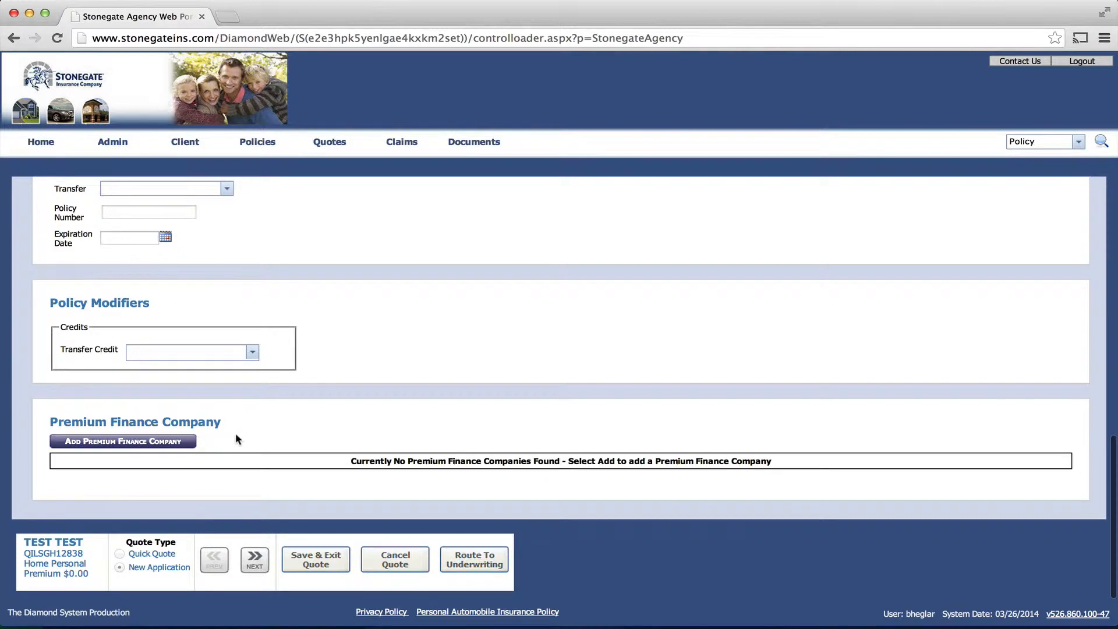
# Step: Add Policyholder 1 as the quote's applicant
pyautogui.click(256, 560)
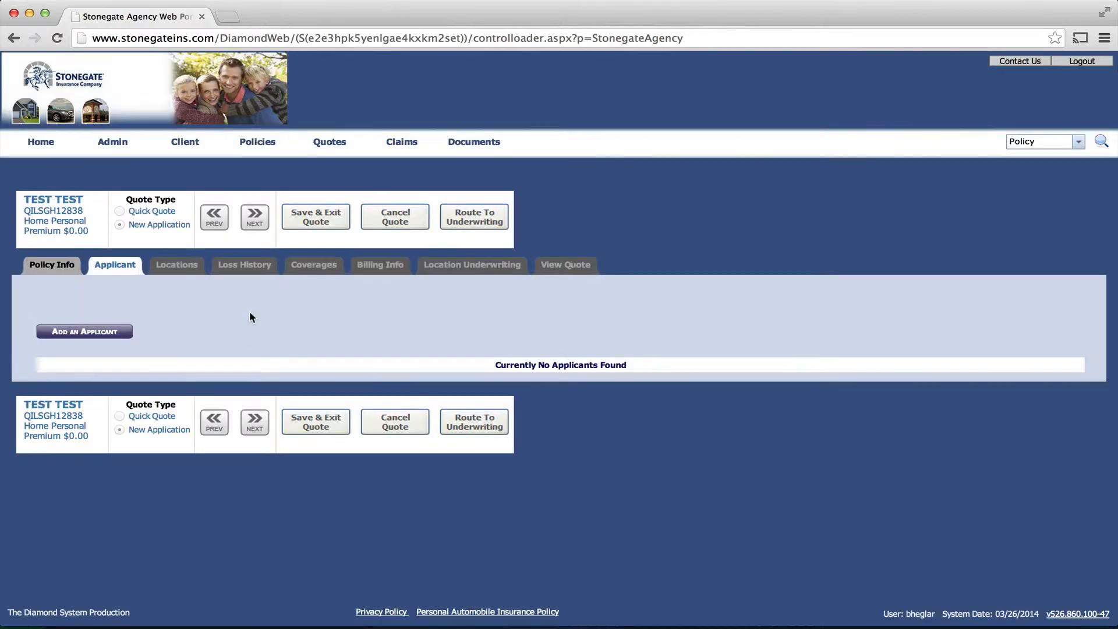
pyautogui.click(103, 333)
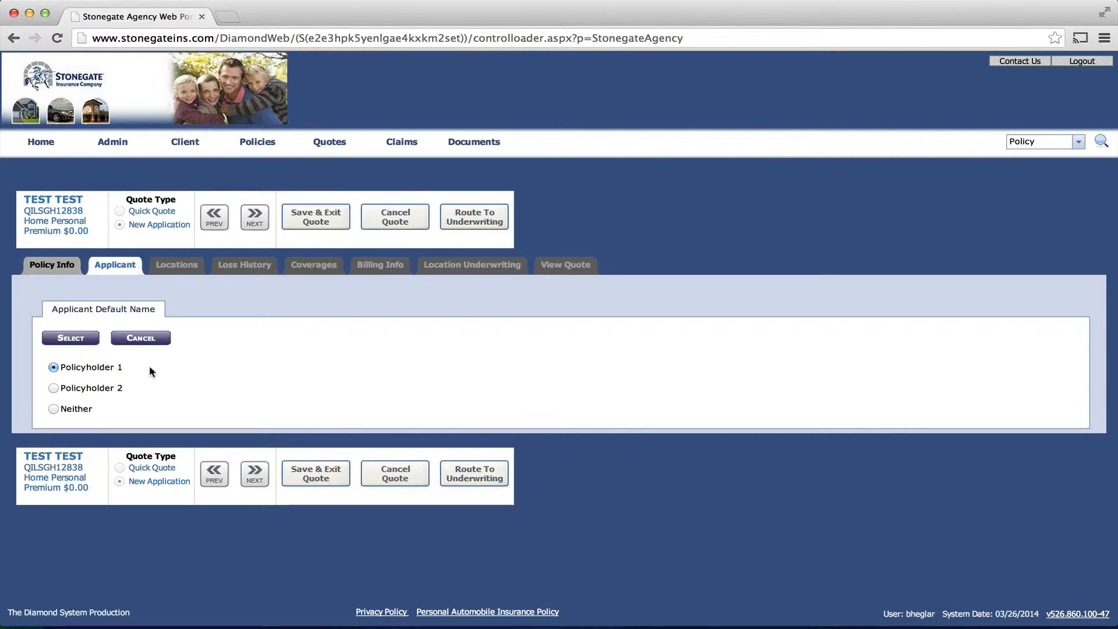
pyautogui.click(70, 338)
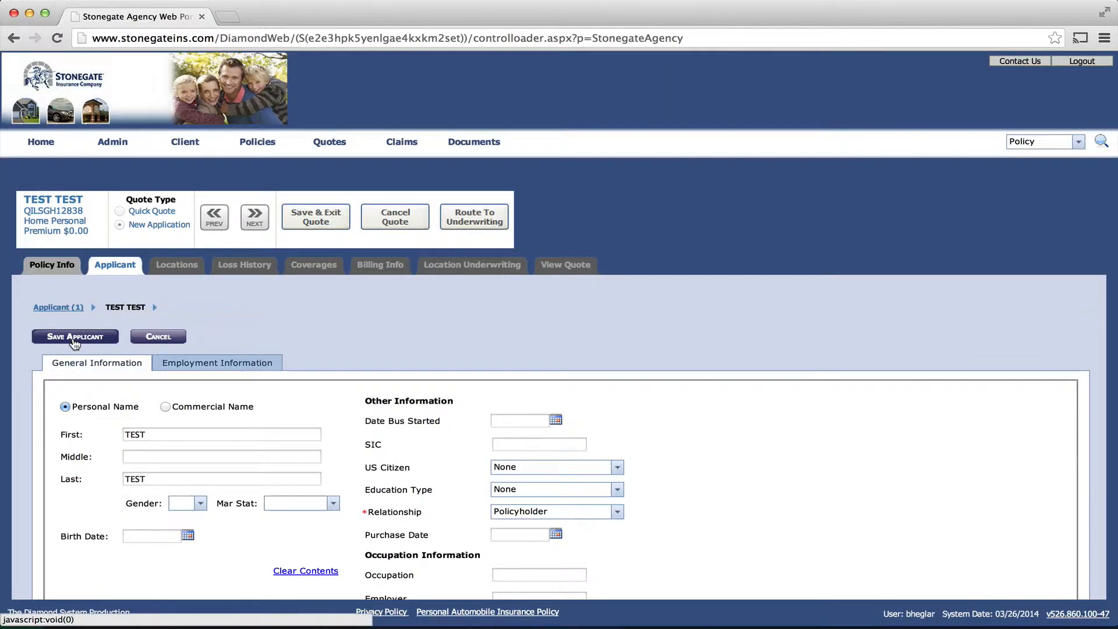
# Step: Set the applicant's occupation type to EMPLOYED and continue to Locations
pyautogui.scroll(-3, 282, 419)
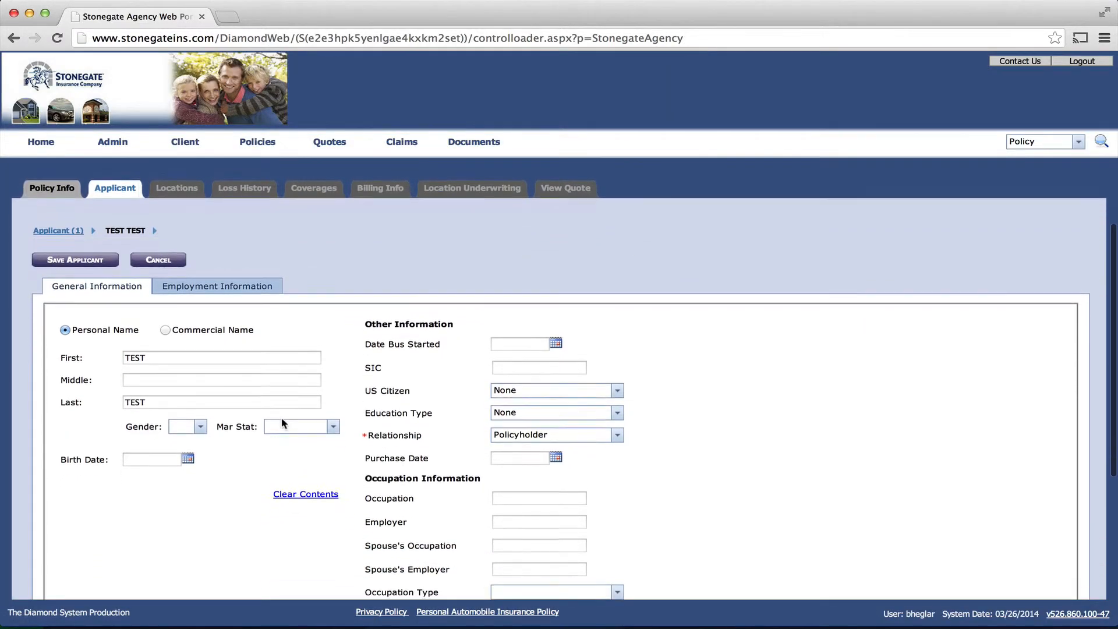
pyautogui.scroll(-3, 282, 424)
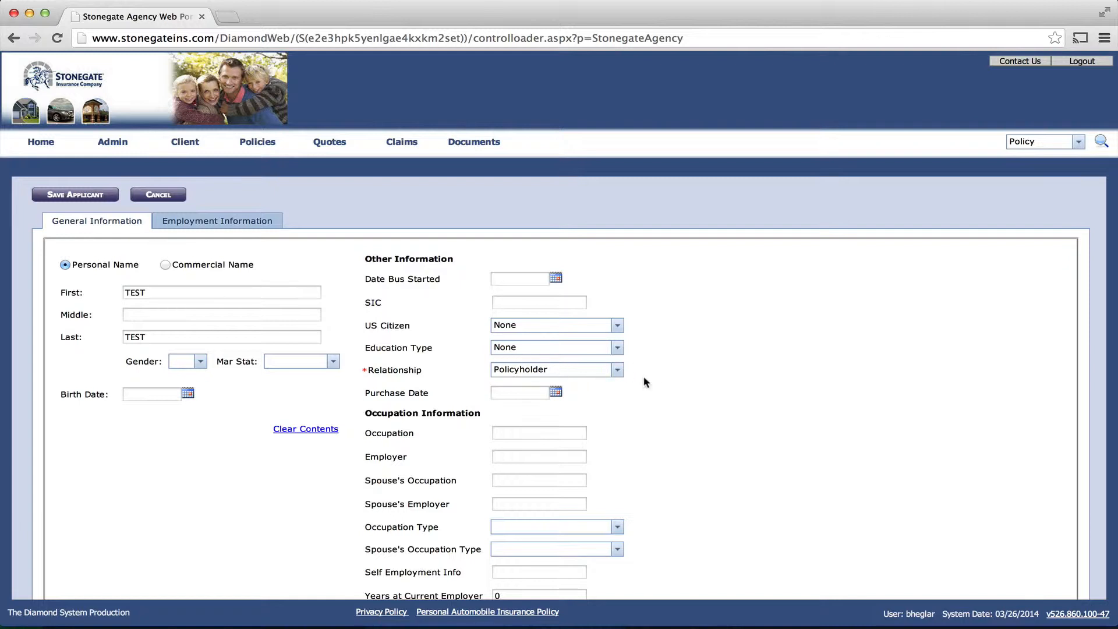
pyautogui.scroll(-5, 680, 396)
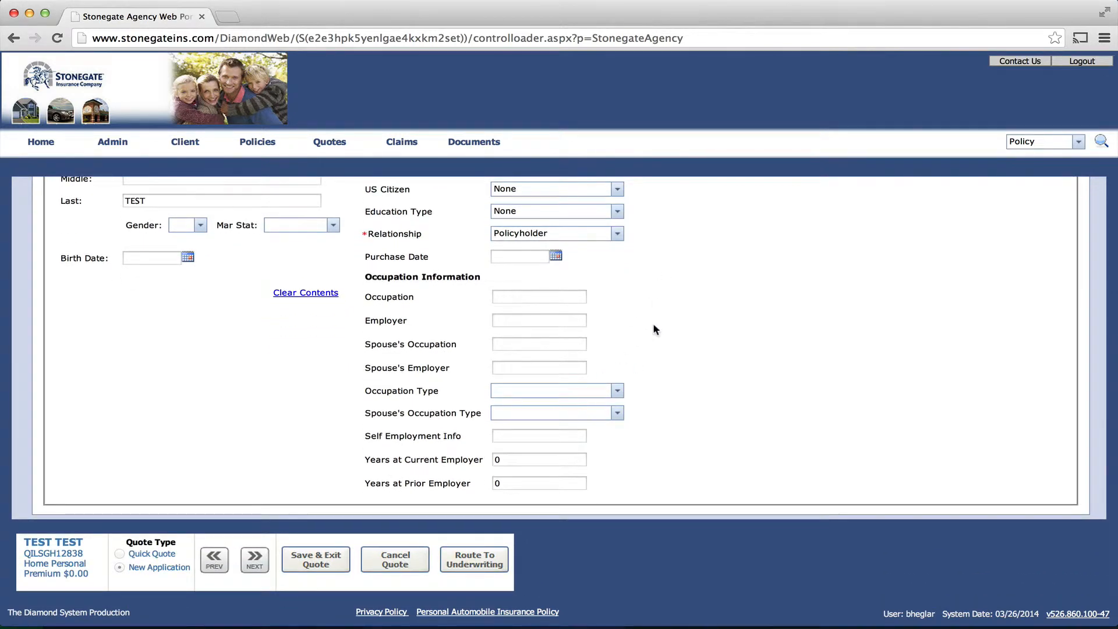
pyautogui.click(617, 391)
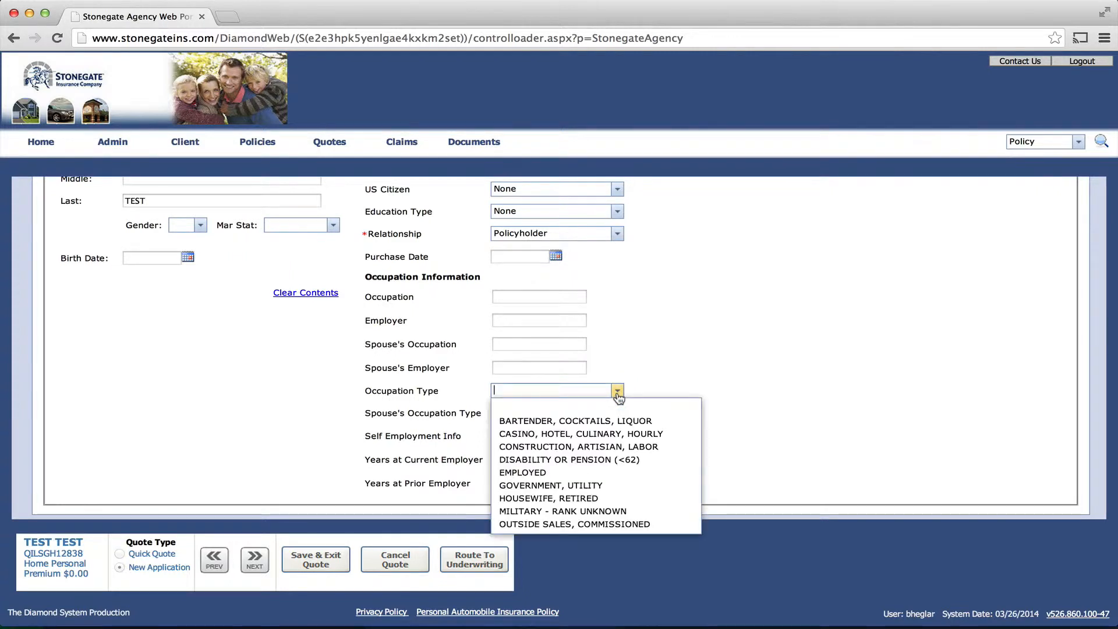
pyautogui.click(565, 473)
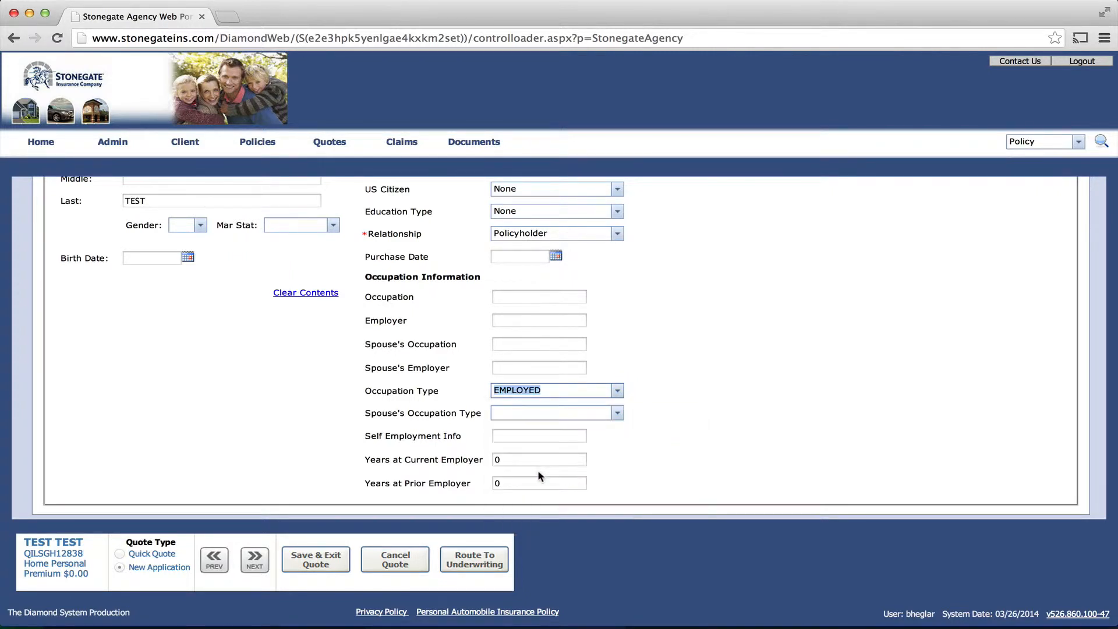
pyautogui.click(243, 559)
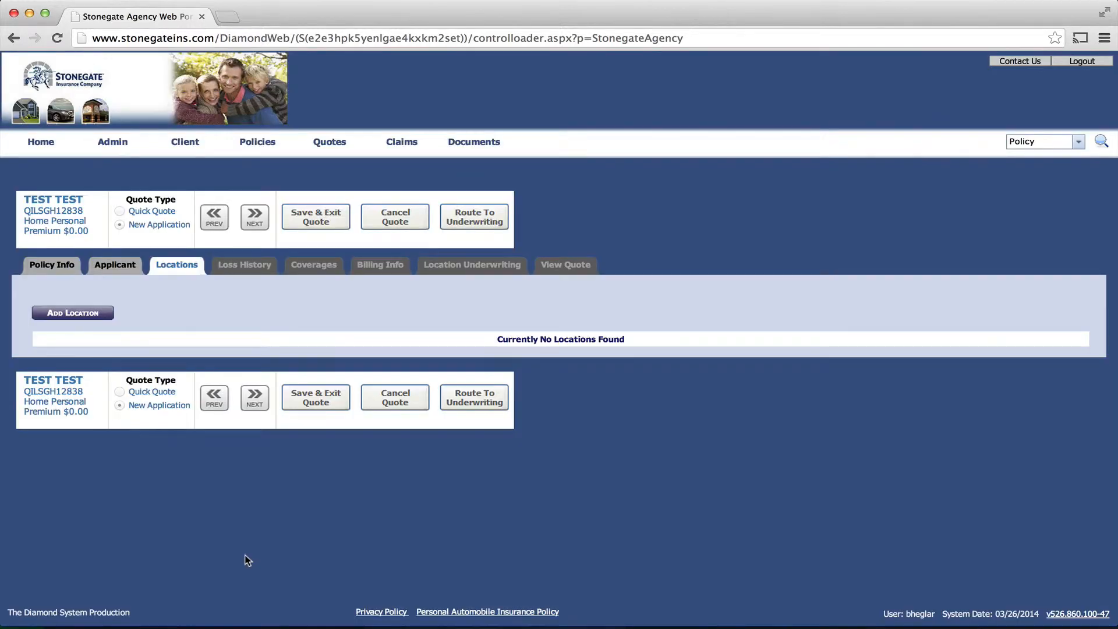
# Step: Add a location prefilled from Policyholder 1's address
pyautogui.click(88, 317)
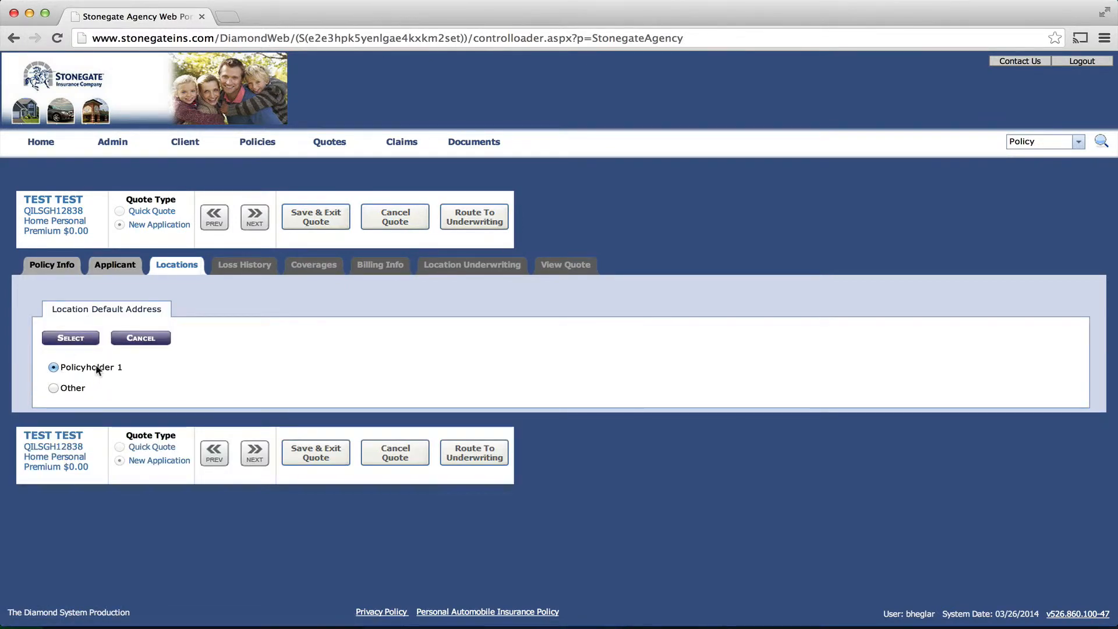
pyautogui.click(78, 341)
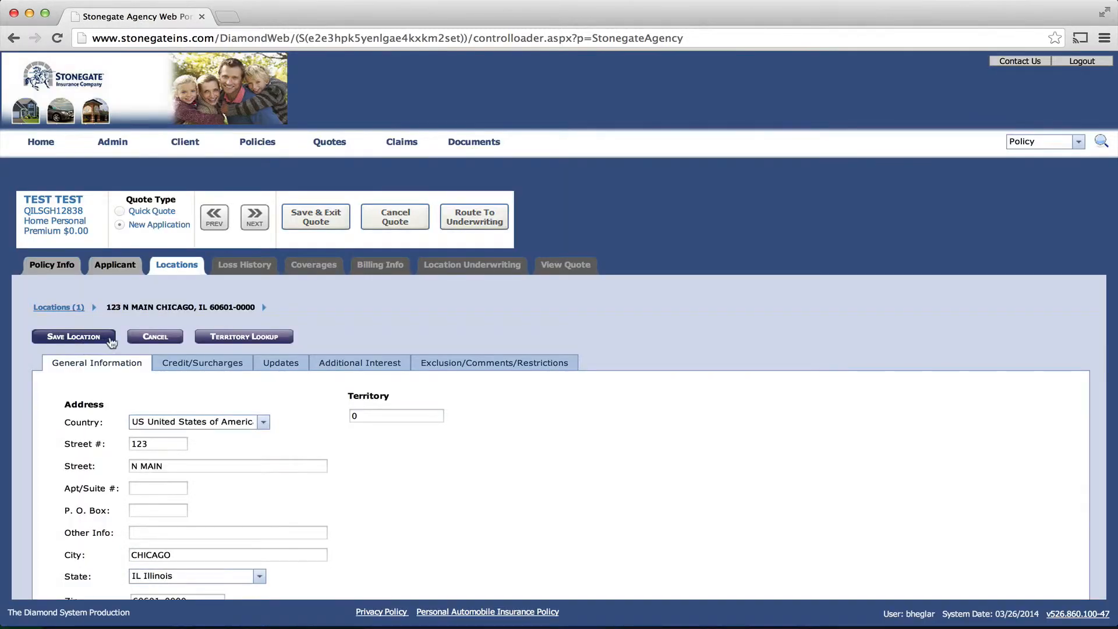
pyautogui.scroll(-1, 458, 481)
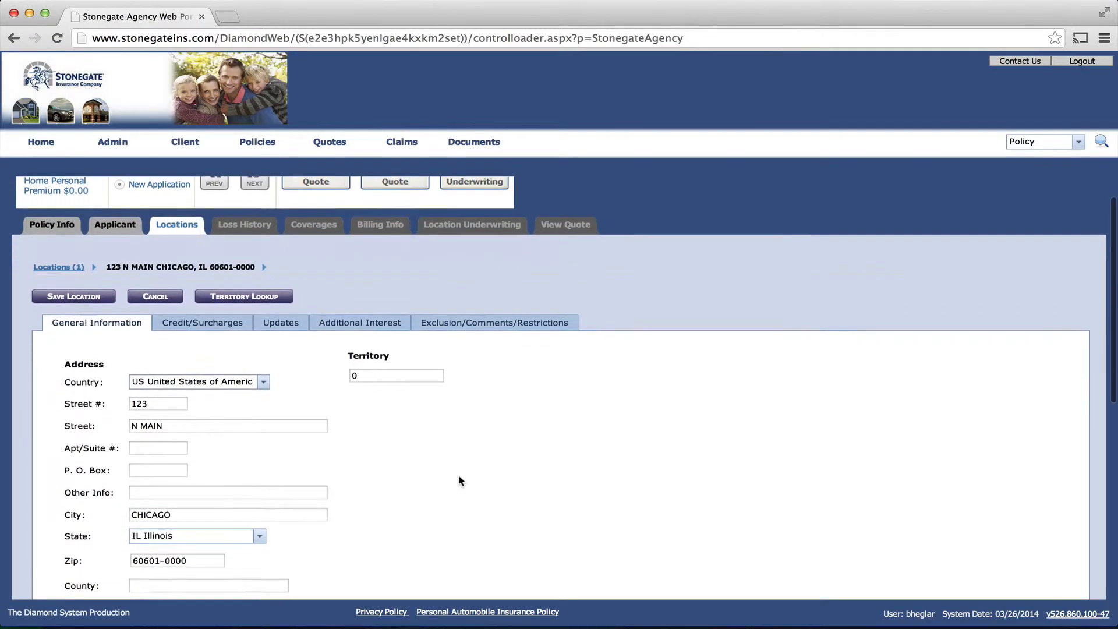
pyautogui.scroll(-2, 459, 480)
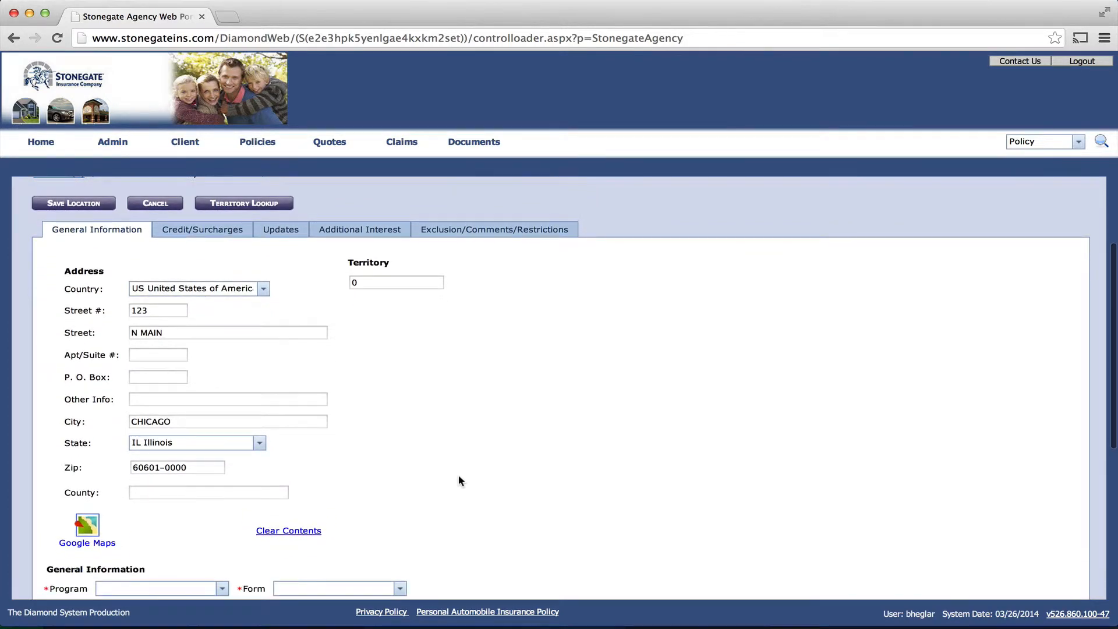
pyautogui.scroll(2, 459, 480)
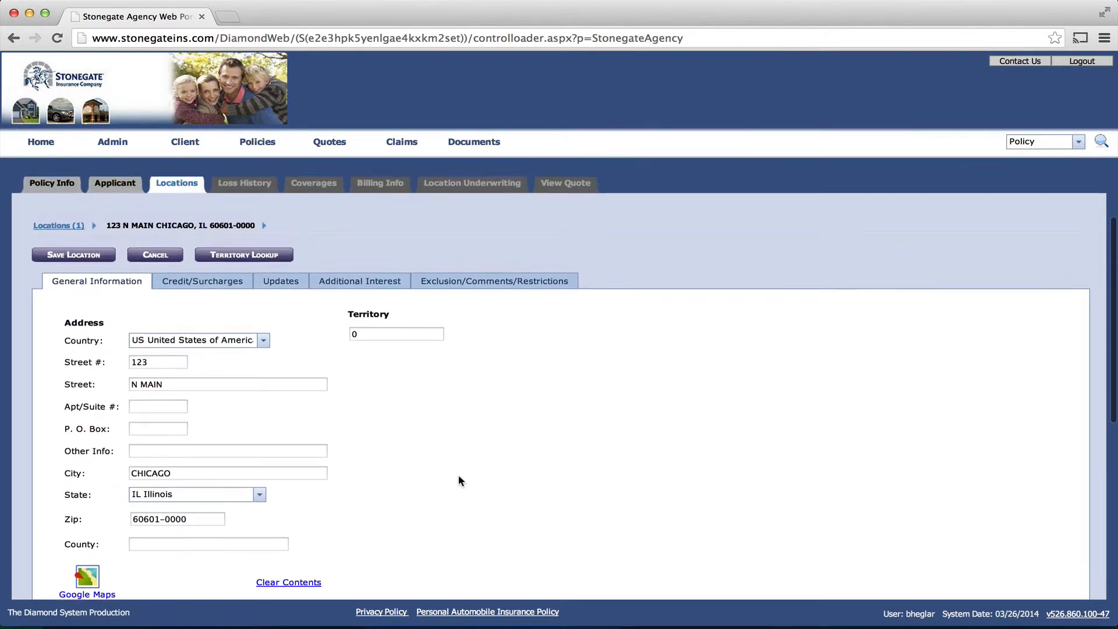
pyautogui.scroll(1, 458, 480)
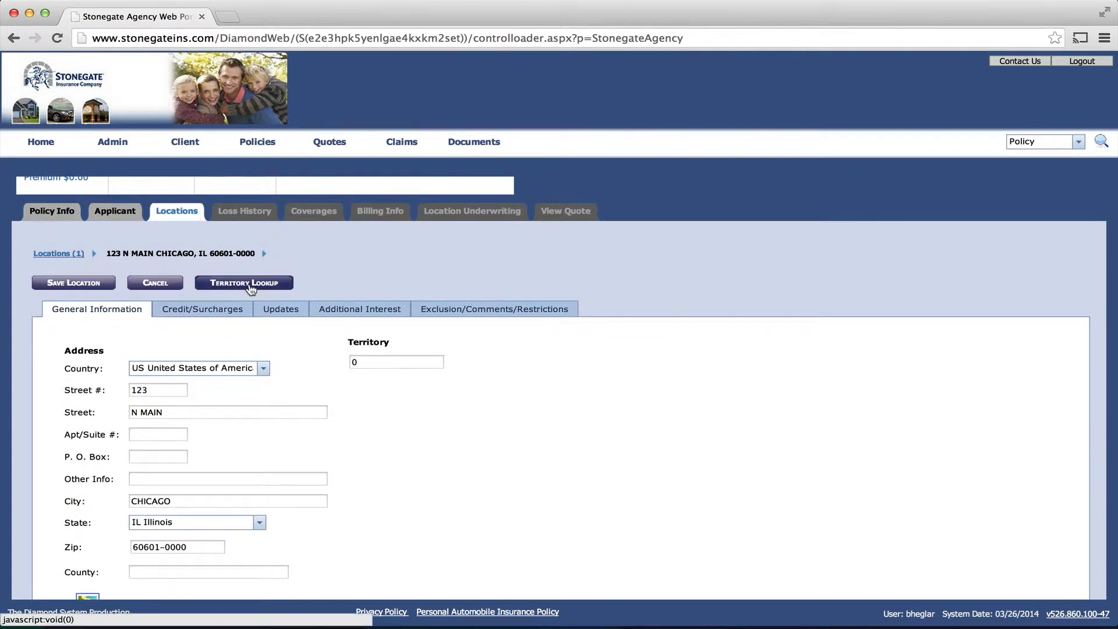
# Step: Look up the location's territory by ZIP 60601 and assign territory 96
pyautogui.click(251, 283)
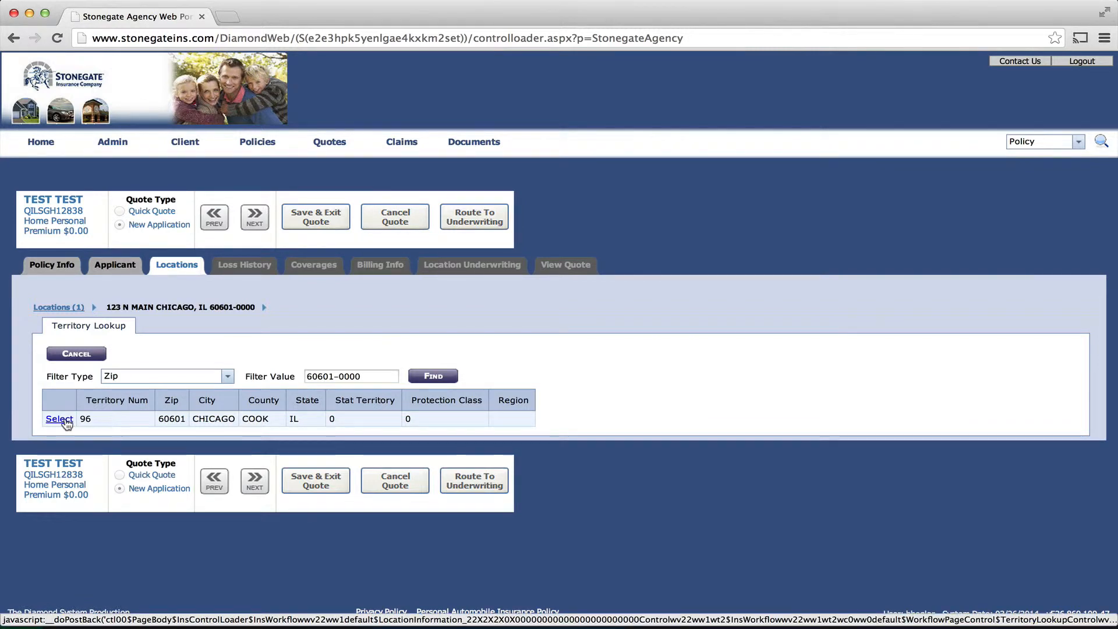
pyautogui.click(59, 419)
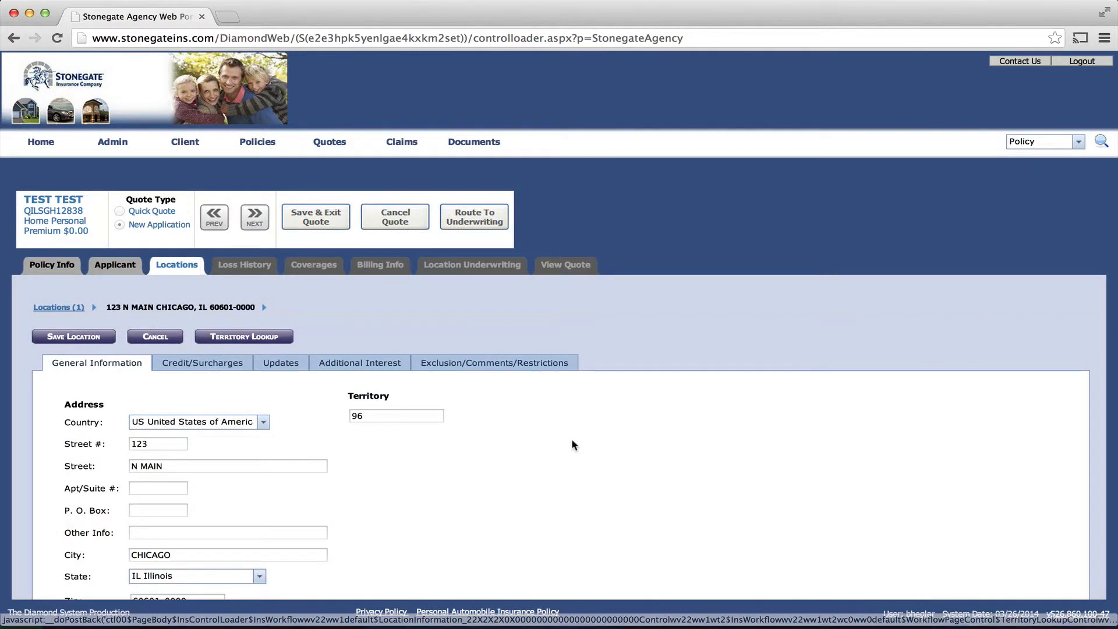
pyautogui.scroll(-5, 449, 473)
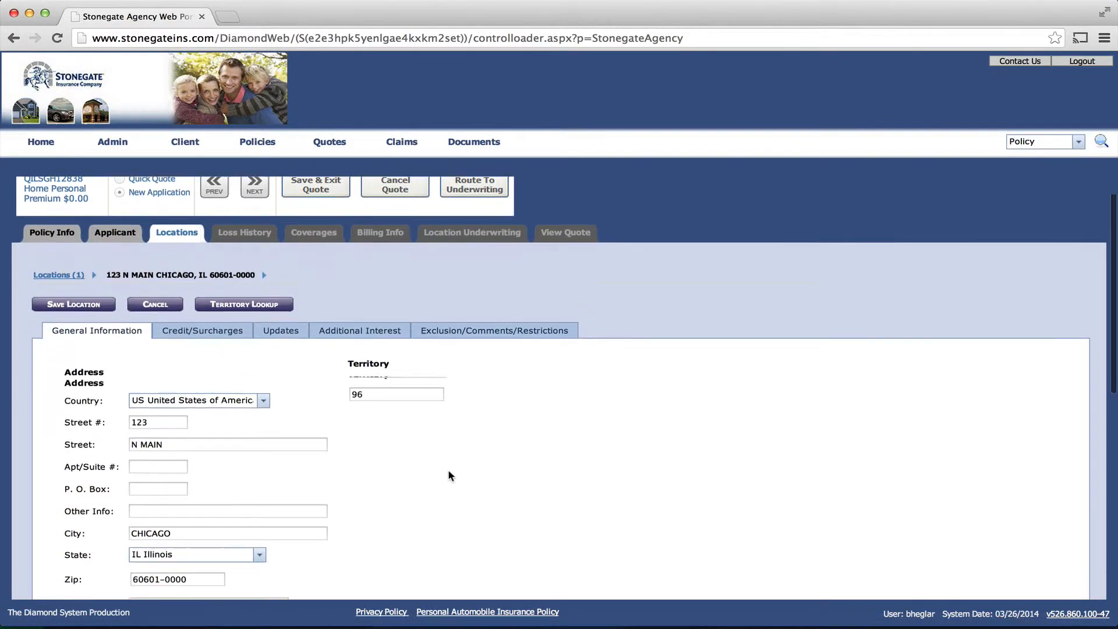
# Step: Set the location's program to Extra Preferred and its form to HO-4 Contents Broad Form
pyautogui.scroll(-2, 448, 476)
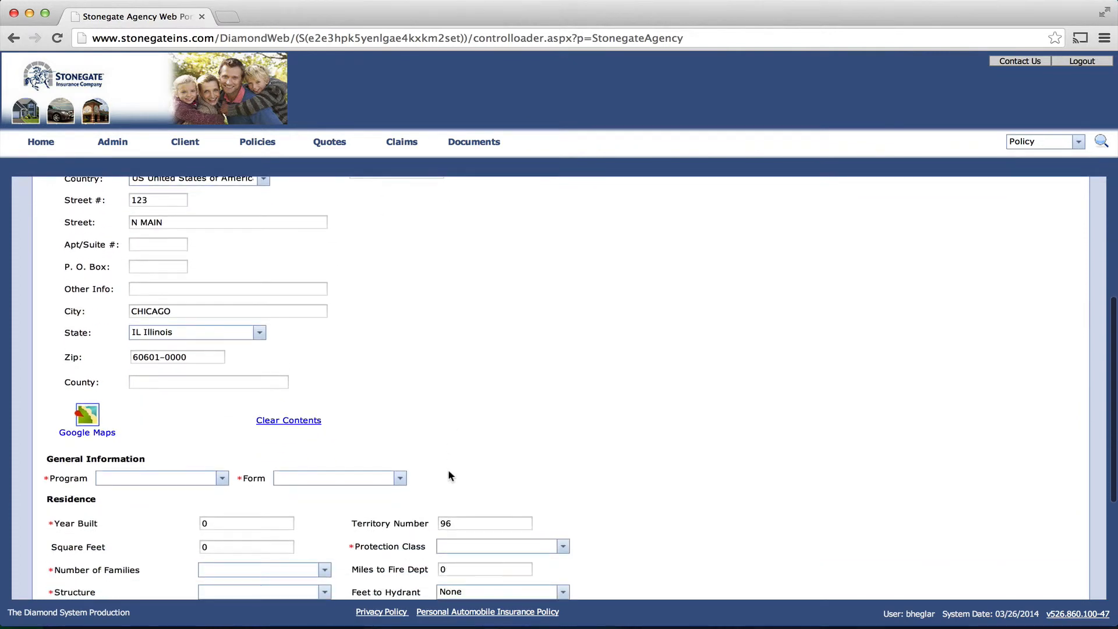
pyautogui.click(222, 478)
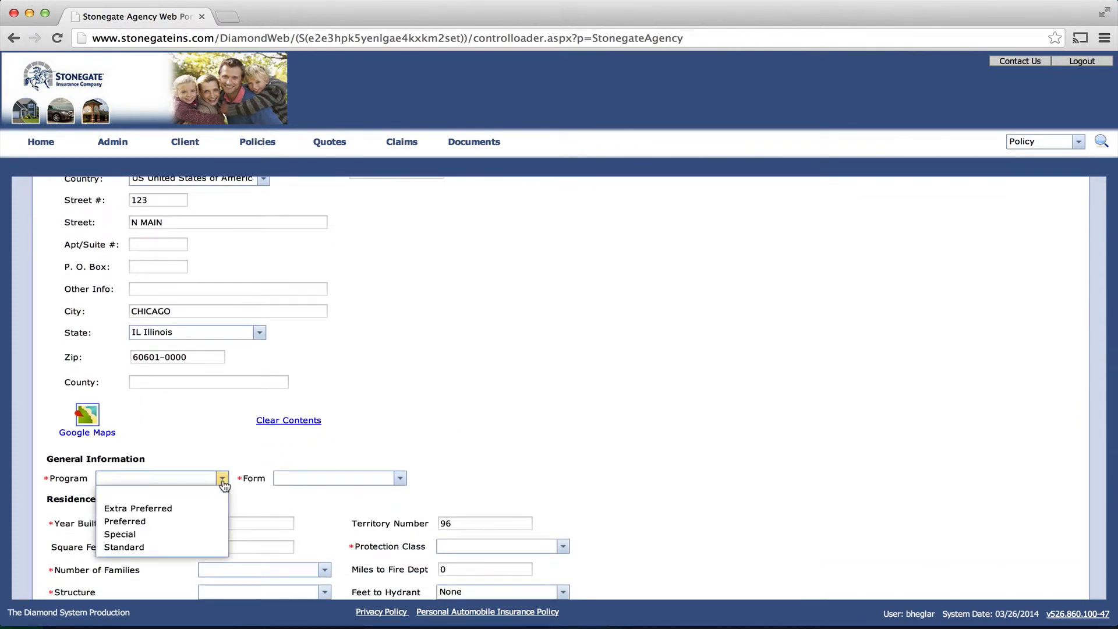
pyautogui.click(166, 510)
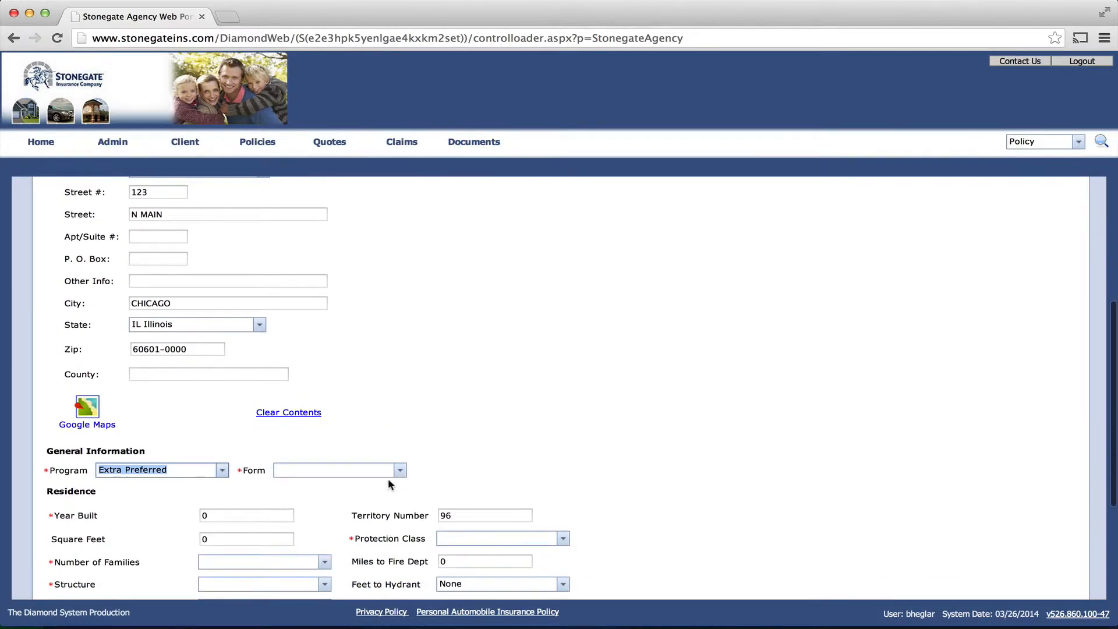
pyautogui.click(400, 473)
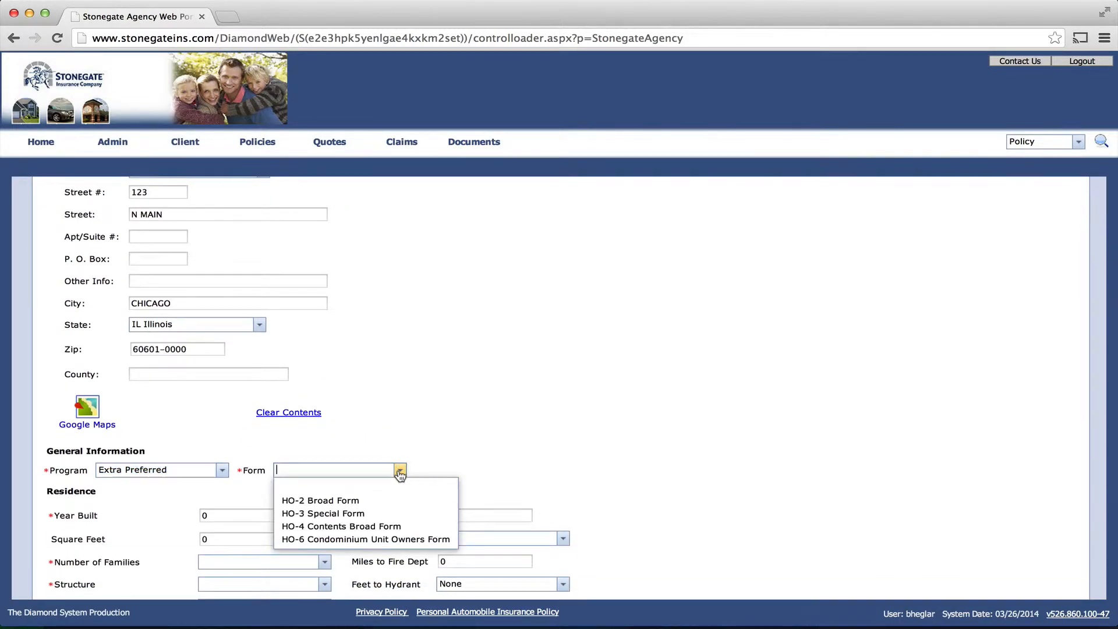
pyautogui.click(389, 523)
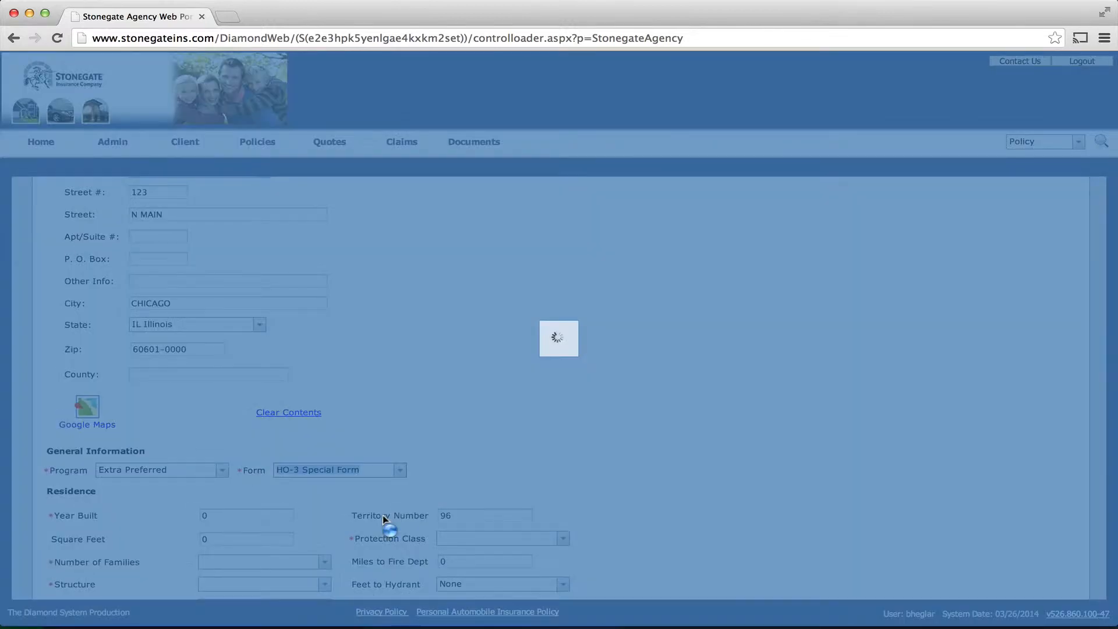
pyautogui.scroll(-5, 575, 374)
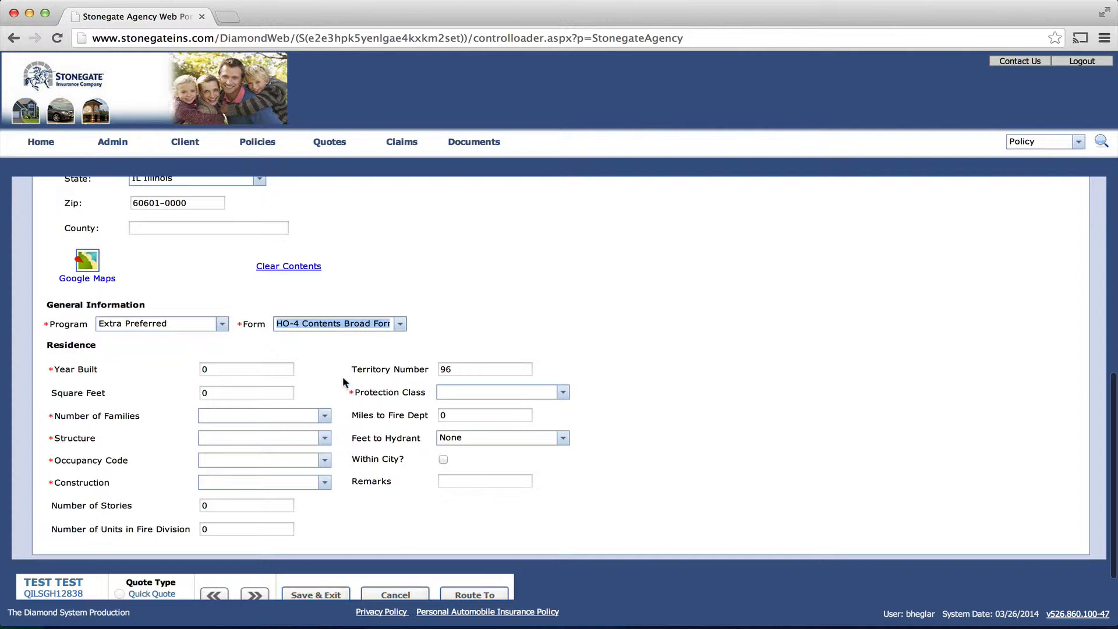
# Step: Enter Year Built 1950 and Square Feet 1200 for the residence
pyautogui.click(262, 369)
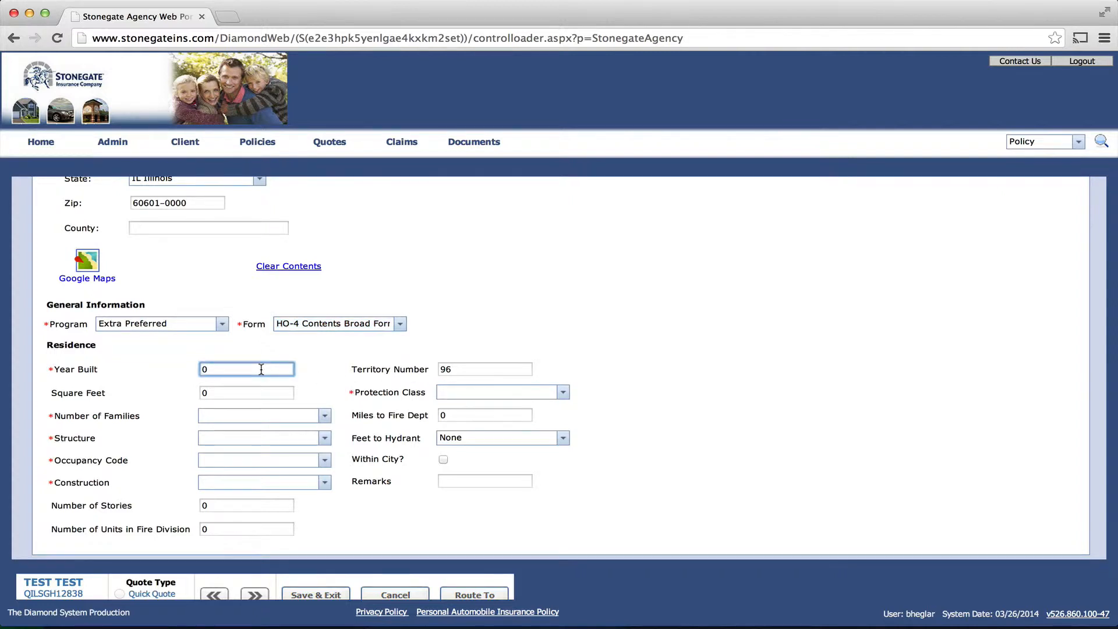
pyautogui.press('super+a')
pyautogui.write('1950')
pyautogui.press('Tab')
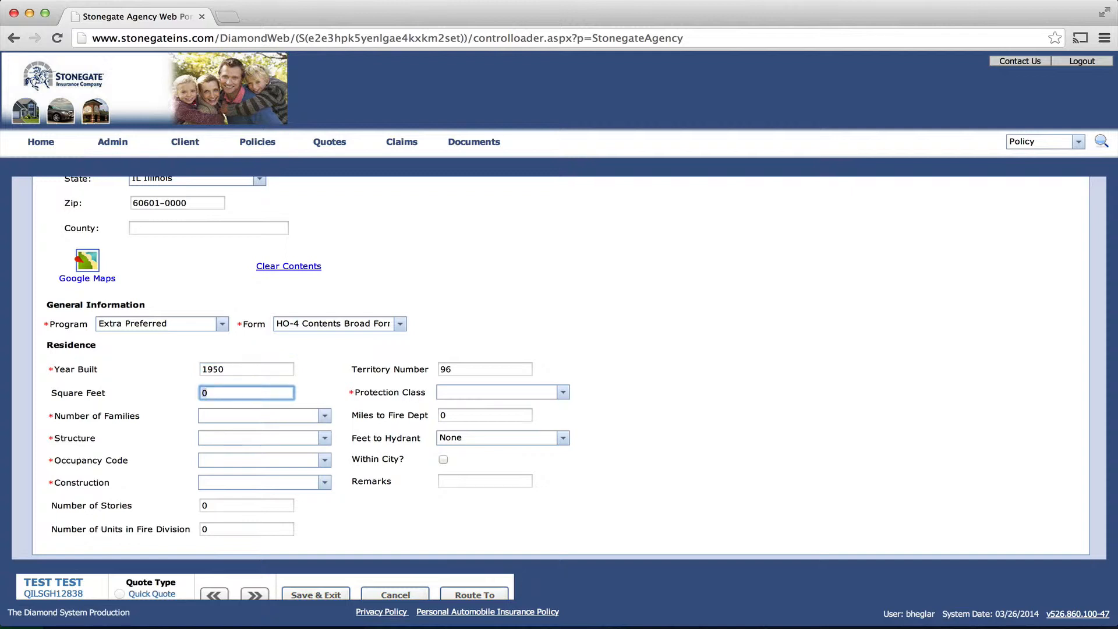
pyautogui.write('1200')
pyautogui.press('Tab')
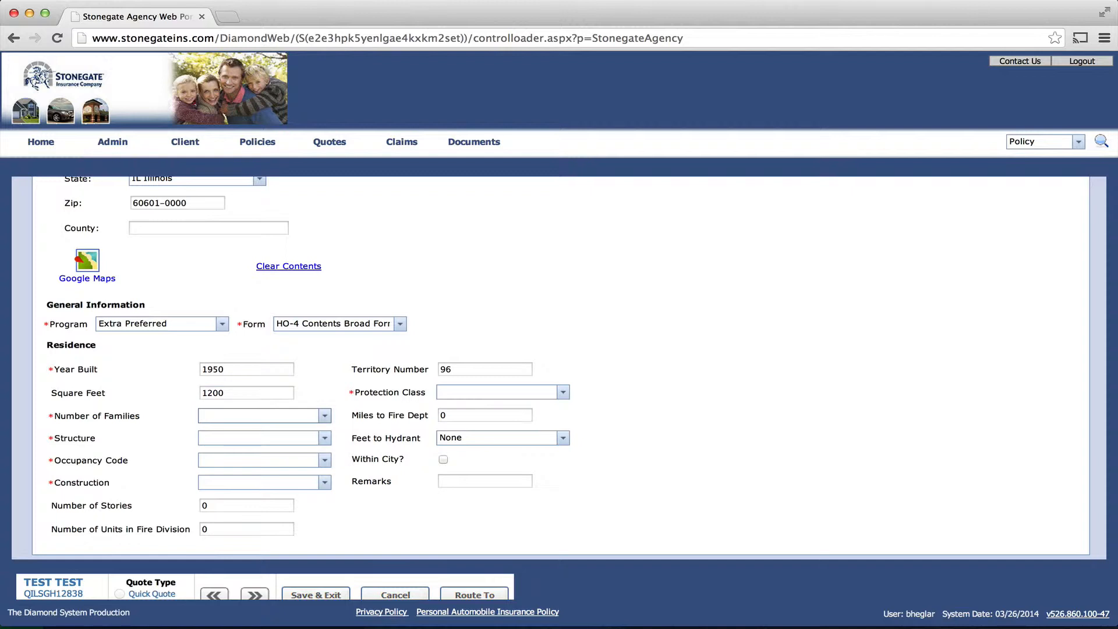
# Step: Set 1 family, Single Family structure, Primary occupancy, Frame construction and Protection Class 2
pyautogui.click(324, 415)
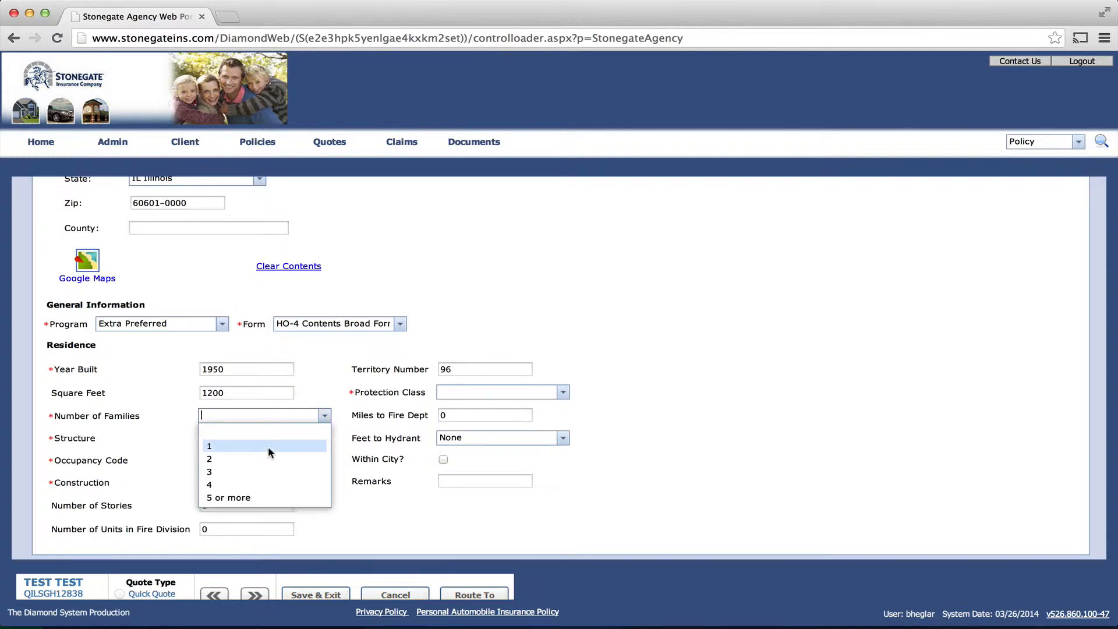
pyautogui.click(268, 445)
pyautogui.click(325, 438)
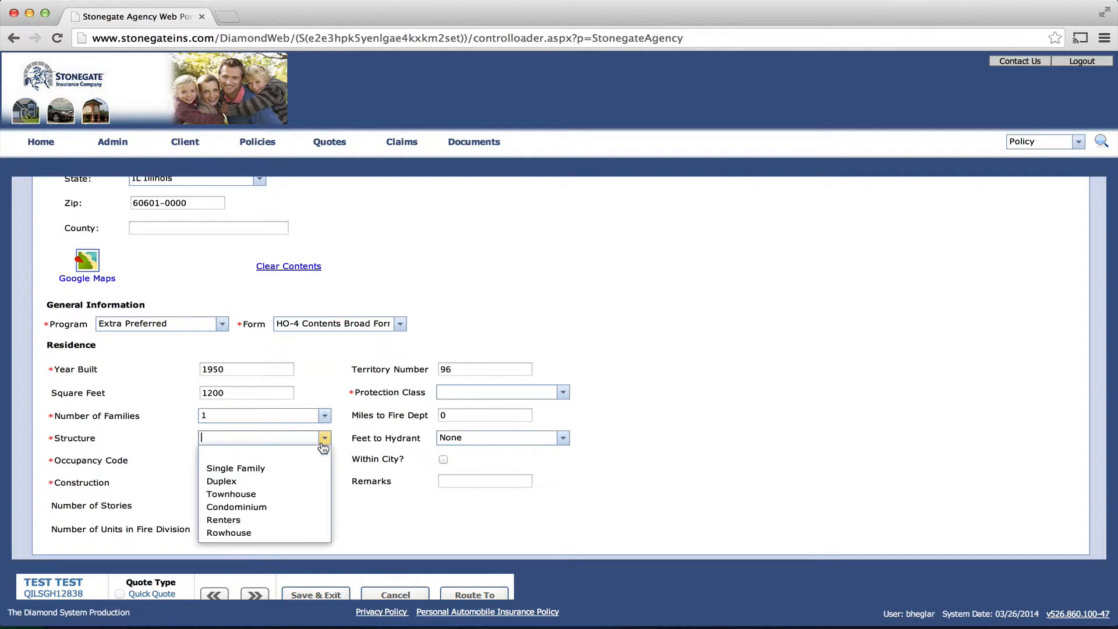
pyautogui.click(268, 467)
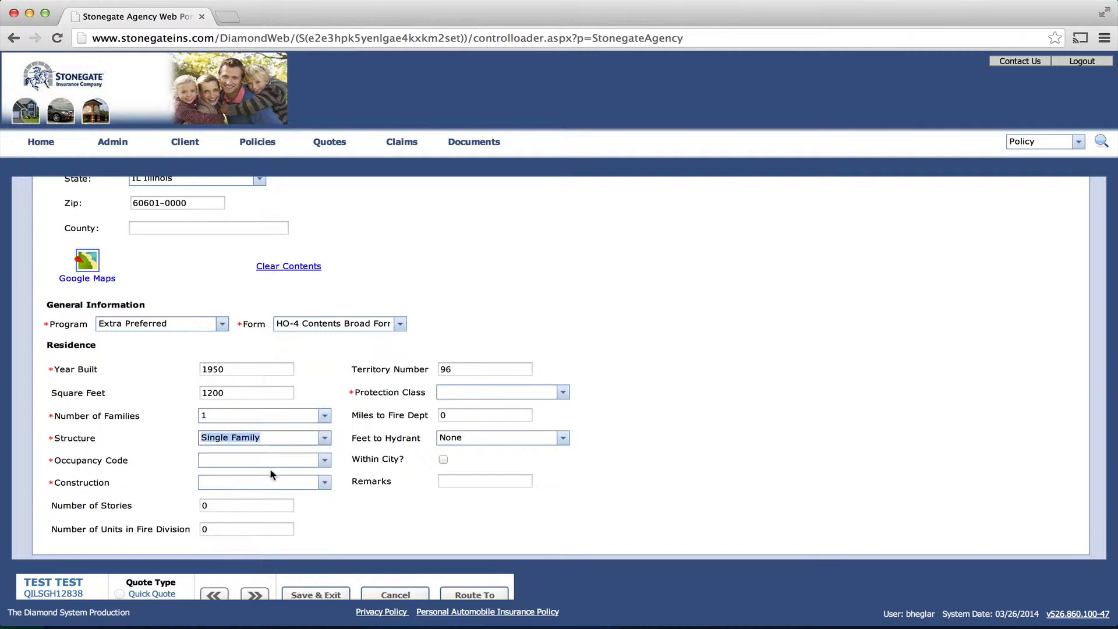
pyautogui.click(324, 460)
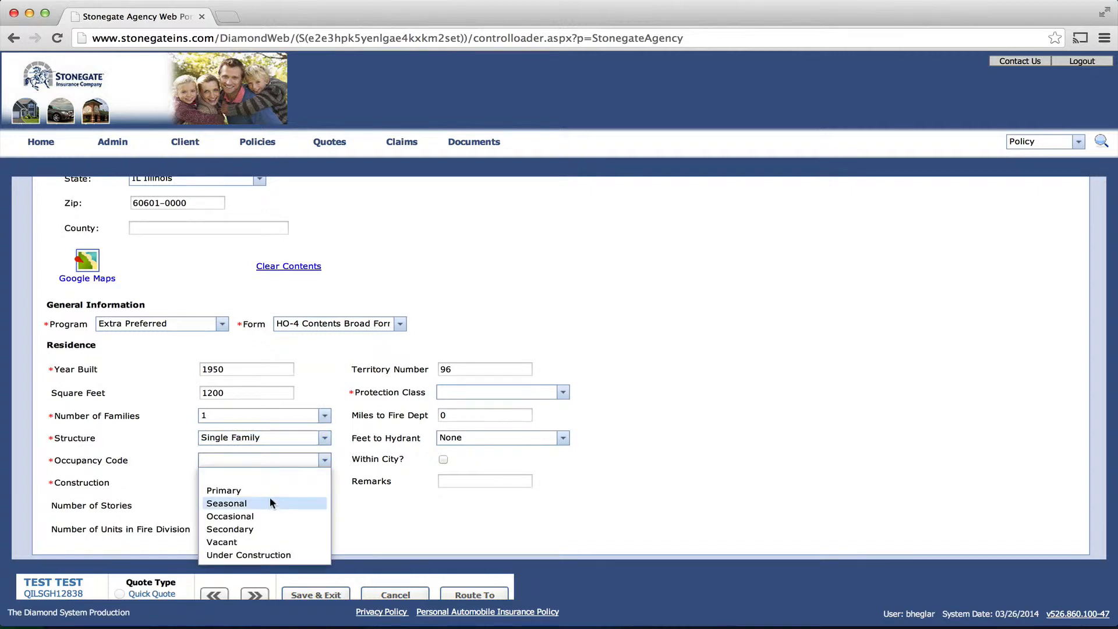
pyautogui.click(270, 491)
pyautogui.click(324, 482)
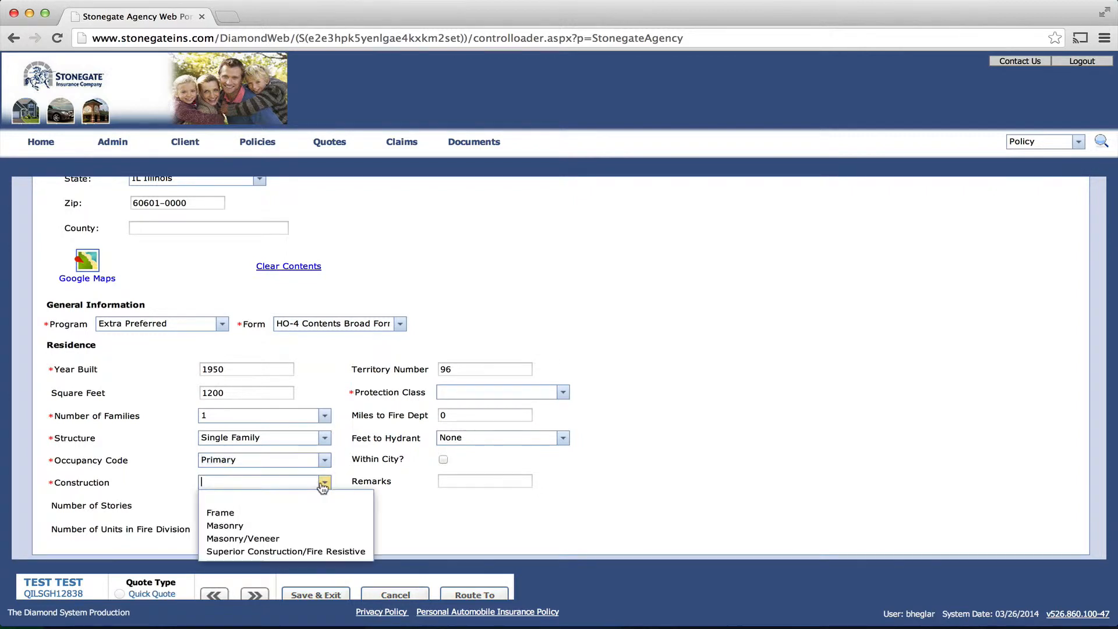
pyautogui.click(265, 511)
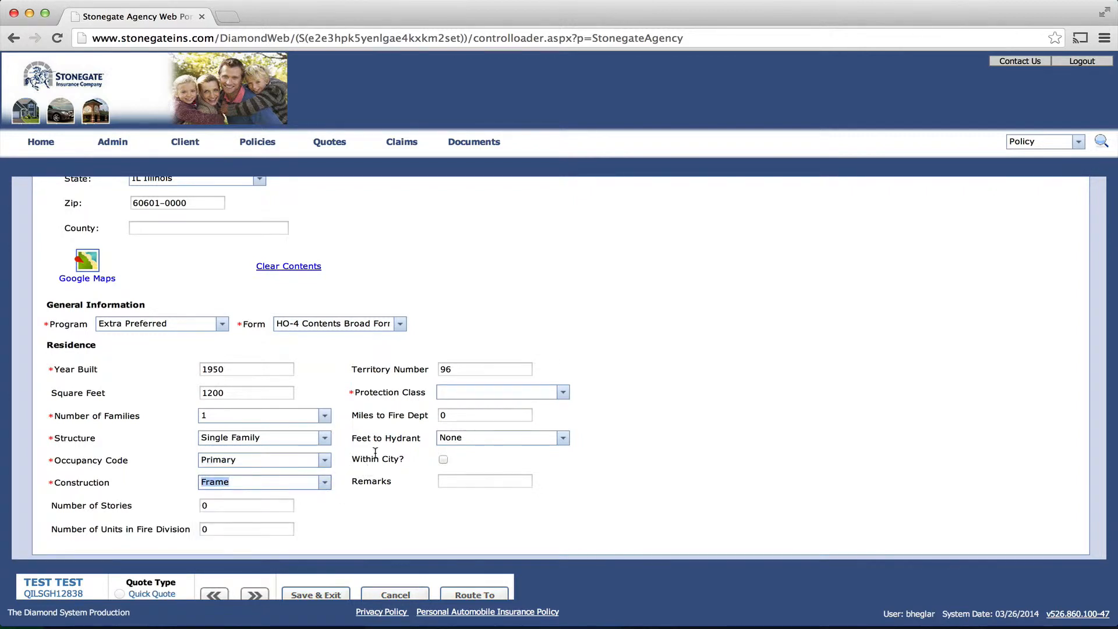
pyautogui.click(563, 393)
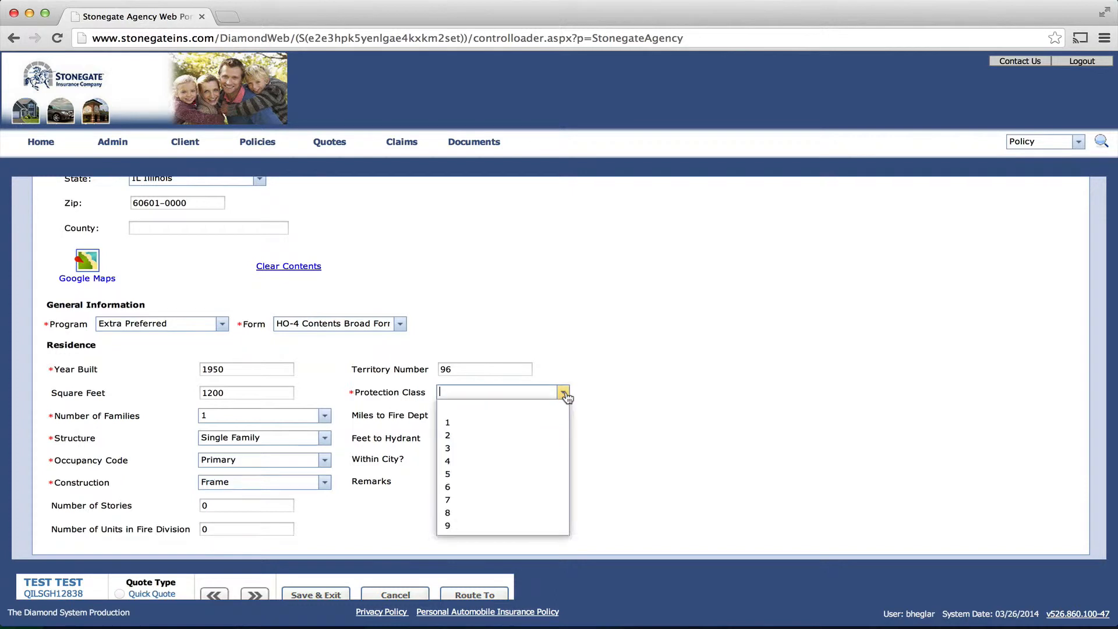
pyautogui.click(458, 436)
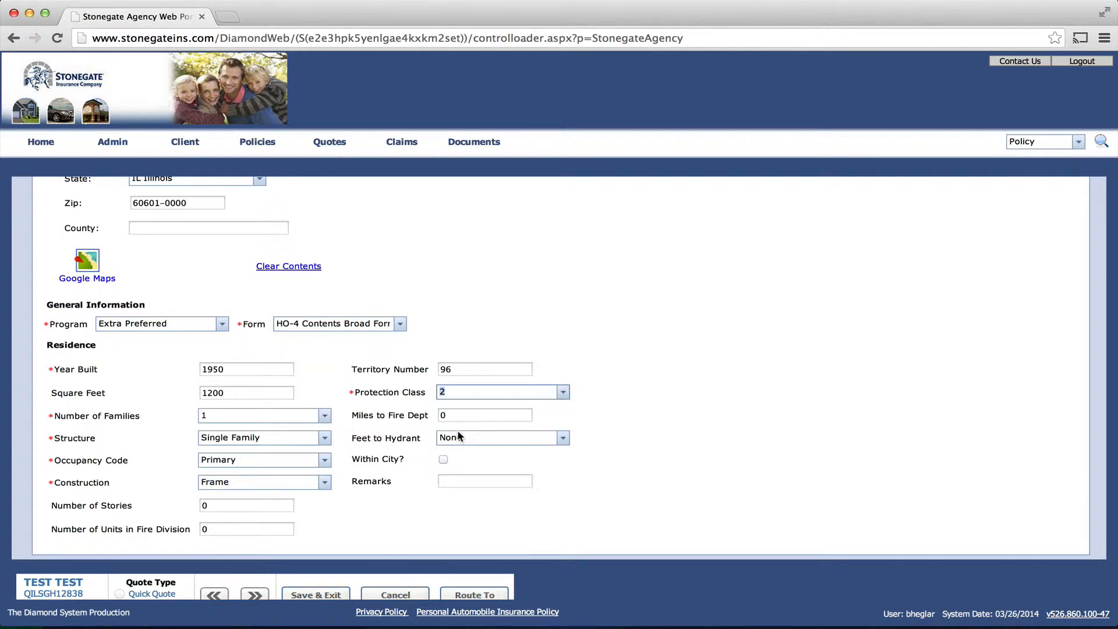
pyautogui.click(682, 459)
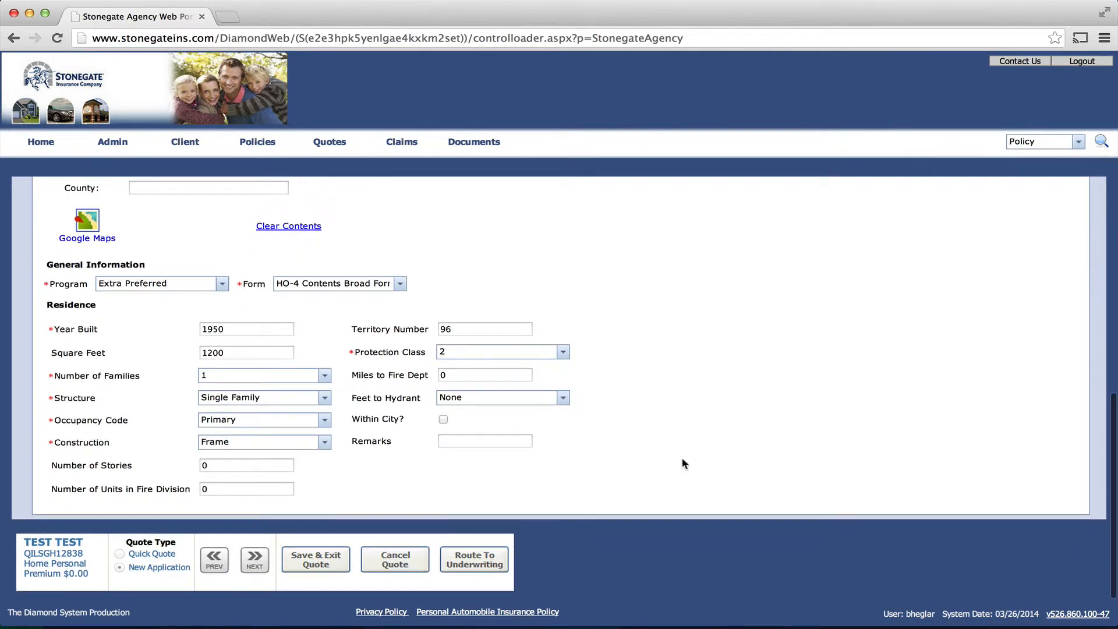
# Step: Try advancing past Locations and find the error that HO-4 requires a Standard or Special program
pyautogui.click(254, 557)
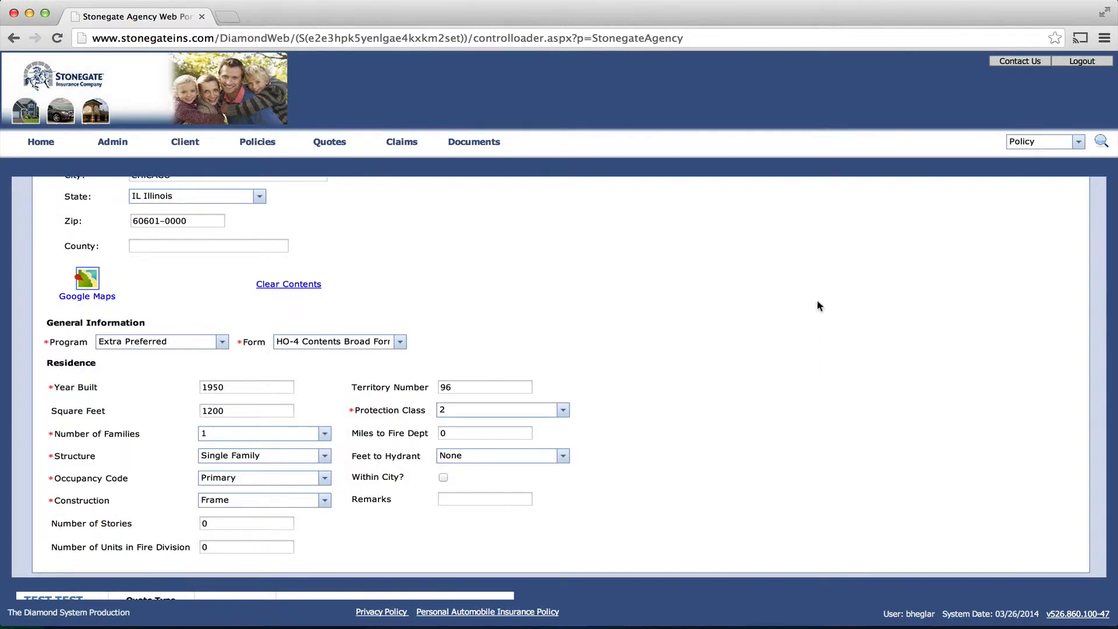
pyautogui.scroll(-1, 817, 306)
pyautogui.scroll(10, 818, 306)
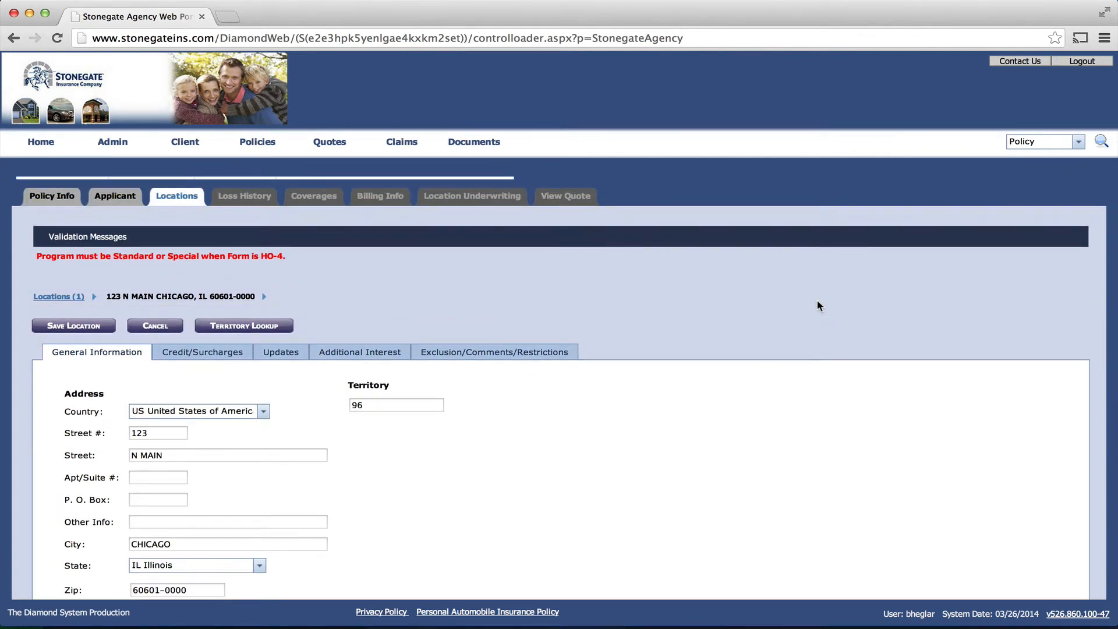
pyautogui.scroll(-2, 818, 306)
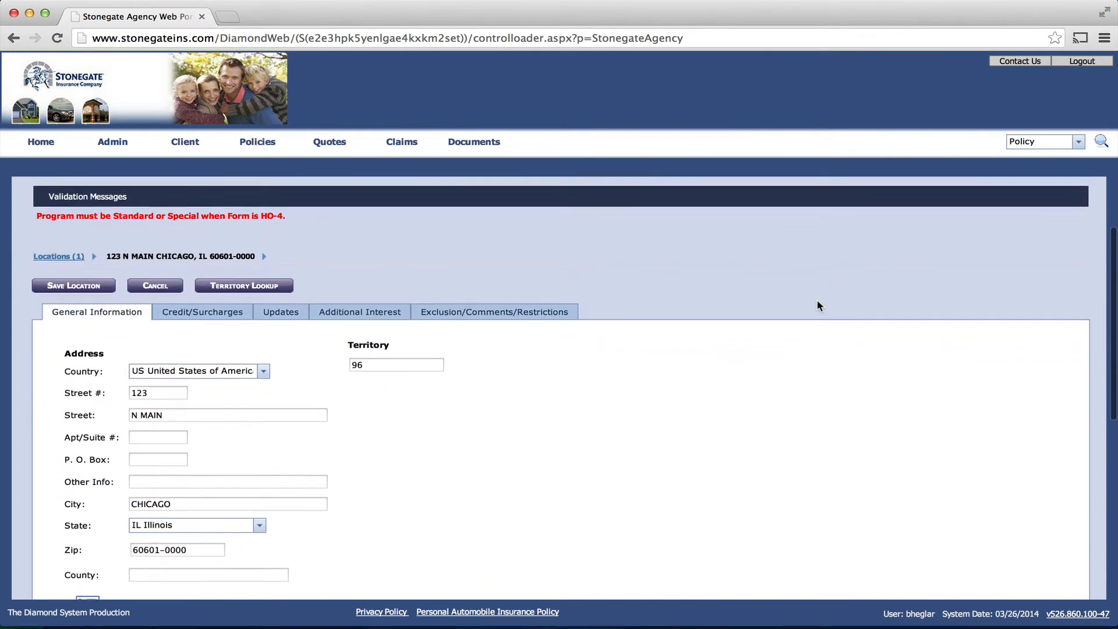
pyautogui.scroll(-5, 817, 302)
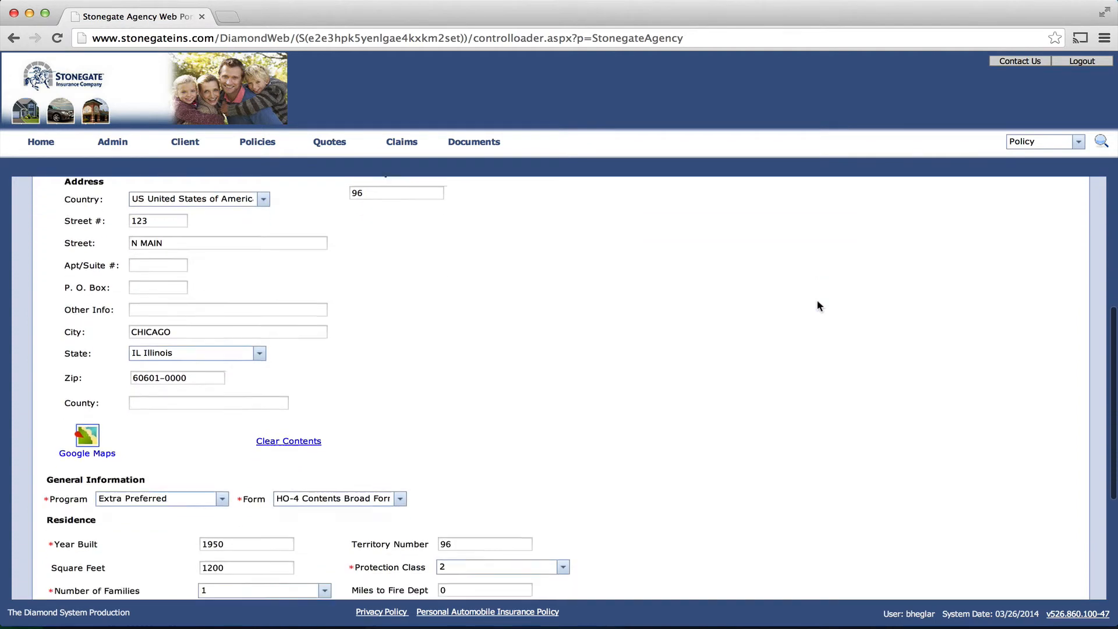
pyautogui.scroll(-2, 816, 299)
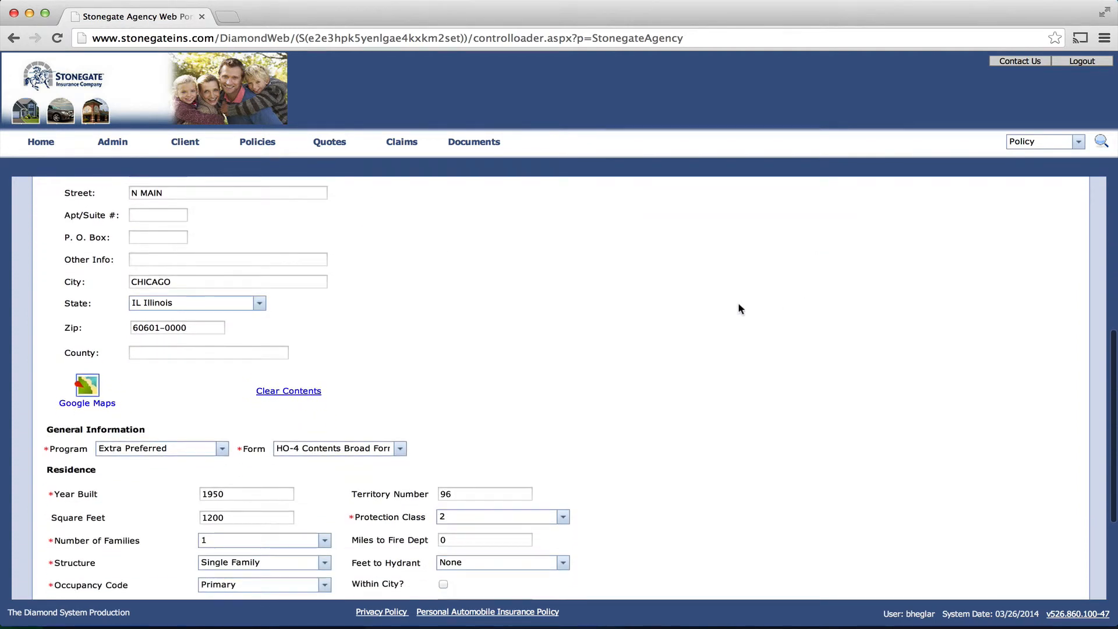
# Step: Switch the form to HO-3 Special Form, accept the coverage reset, and continue to Loss History
pyautogui.click(399, 449)
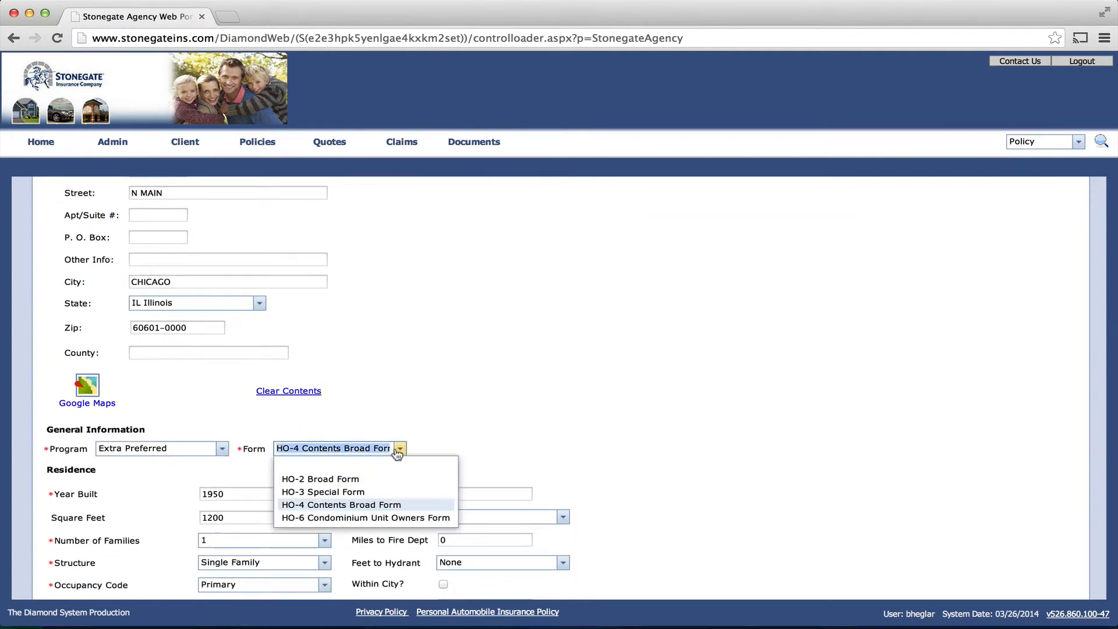
pyautogui.click(360, 492)
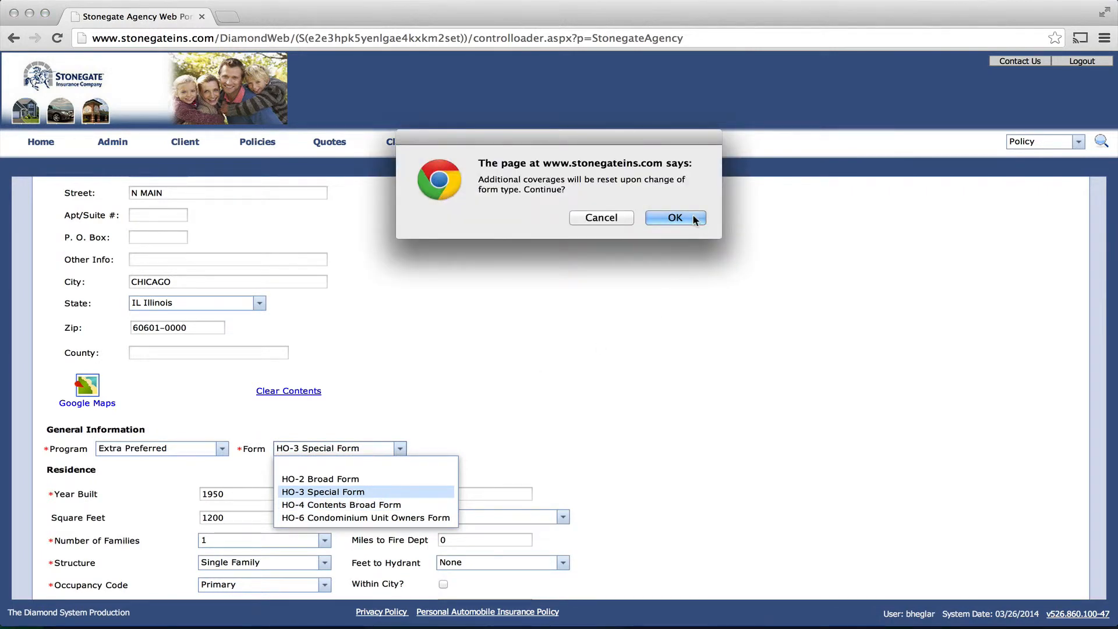
pyautogui.click(675, 217)
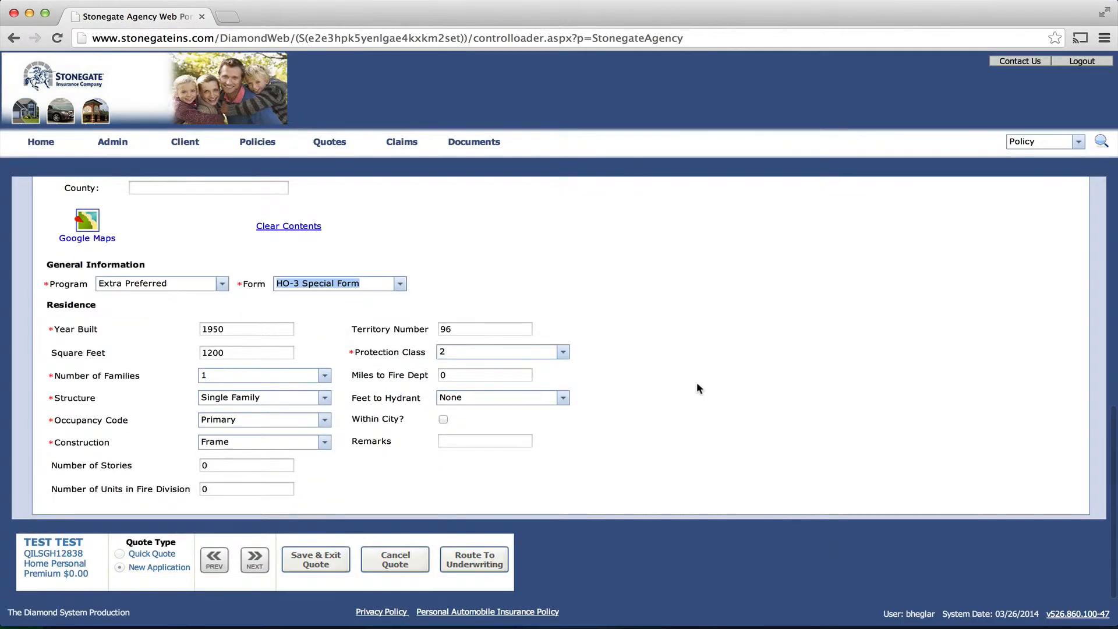
pyautogui.click(256, 559)
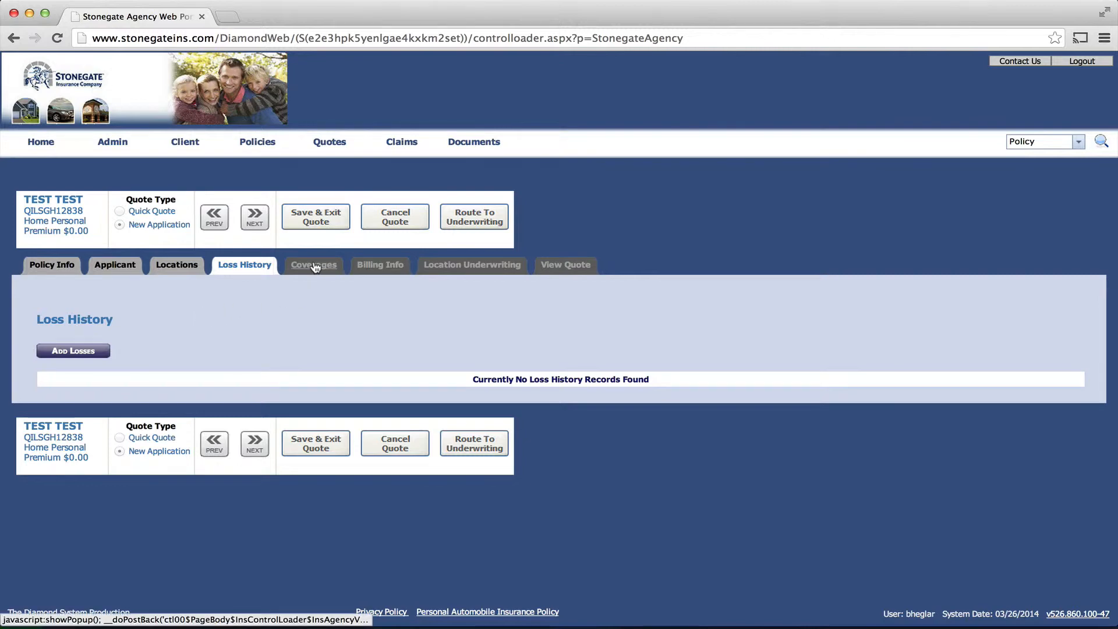
# Step: Skip Loss History and open the coverages for the 123 N MAIN CHICAGO location
pyautogui.click(252, 440)
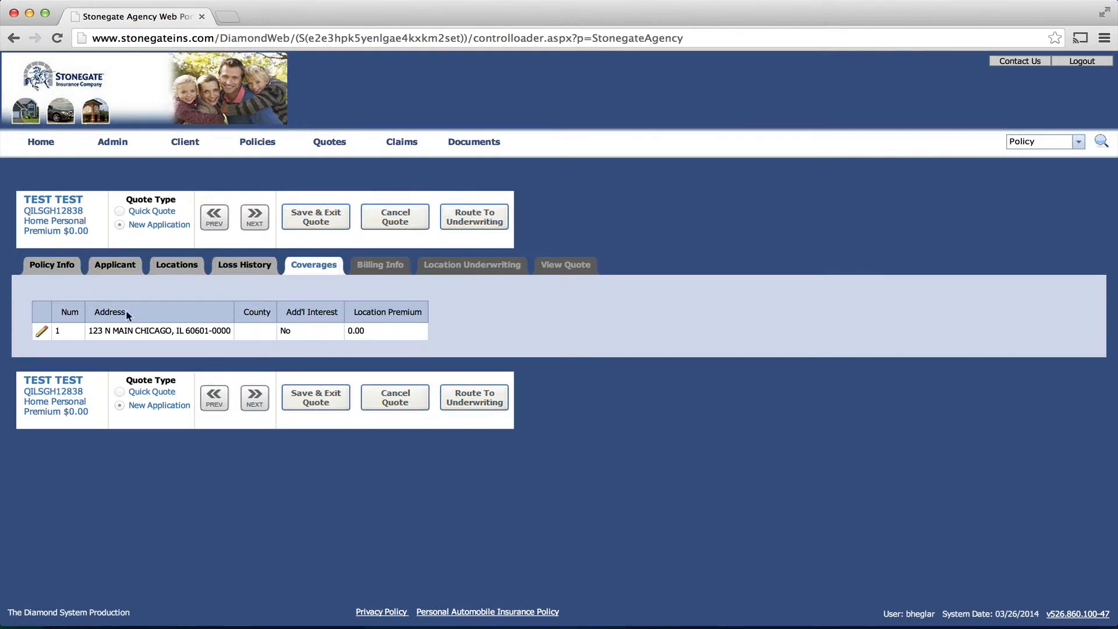
pyautogui.click(42, 333)
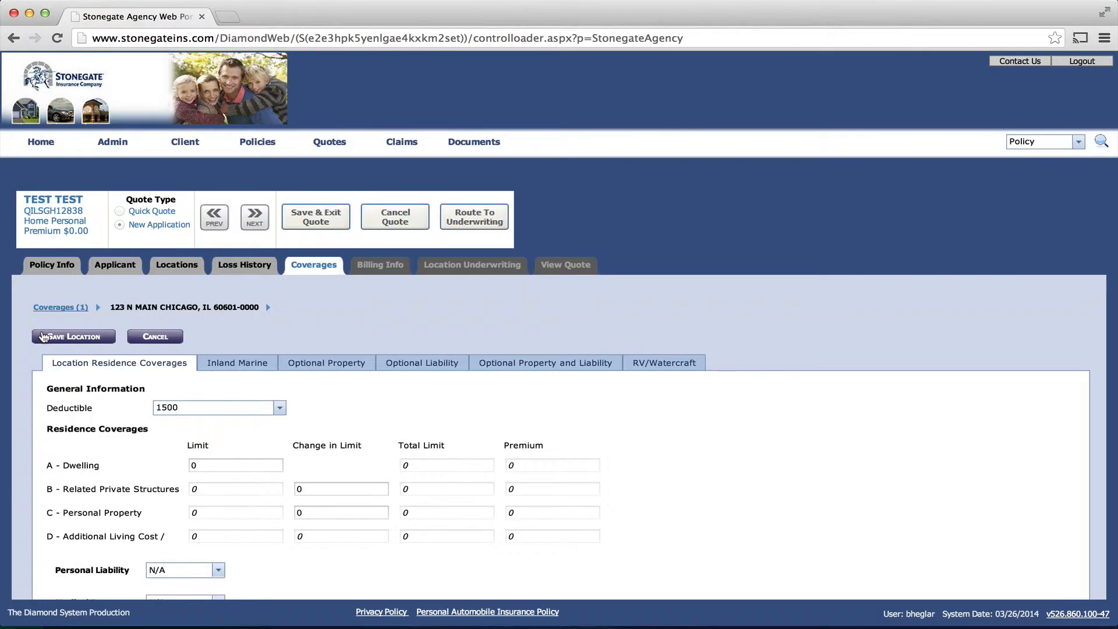
# Step: Raise the deductible to 2500 and set the dwelling limit to 300000, auto-filling limits B–D
pyautogui.scroll(-2, 666, 468)
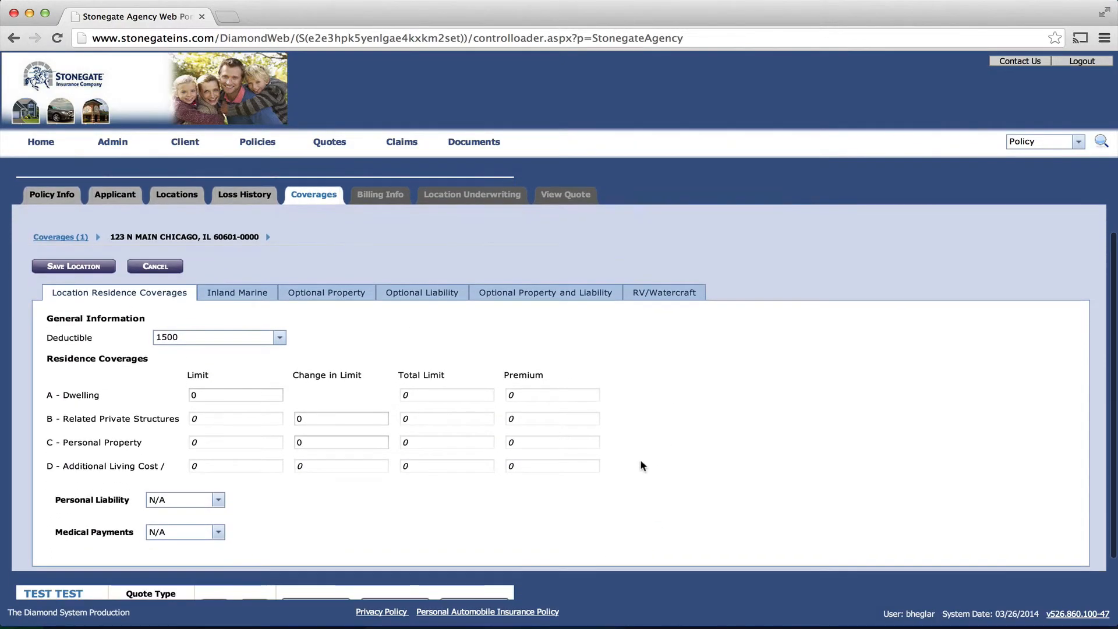
pyautogui.click(280, 338)
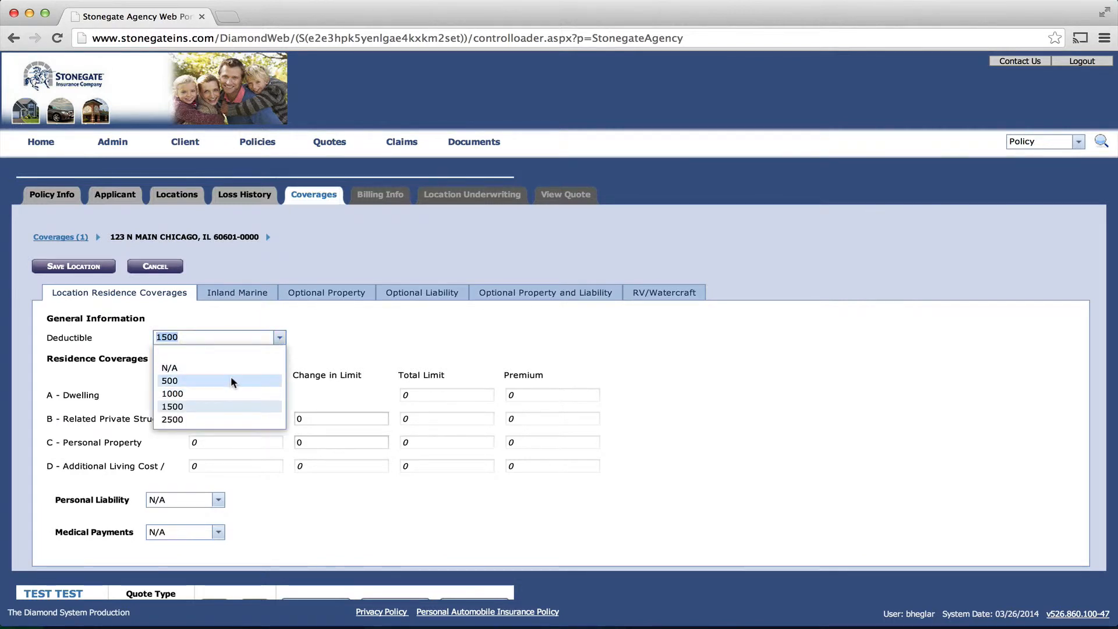
pyautogui.click(213, 420)
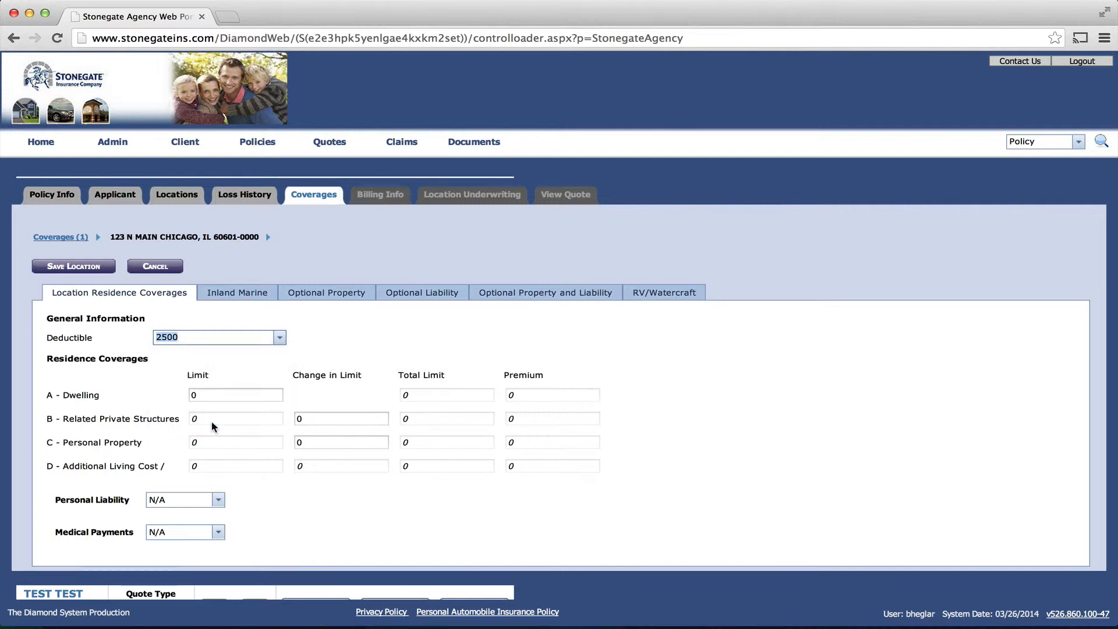
pyautogui.click(220, 393)
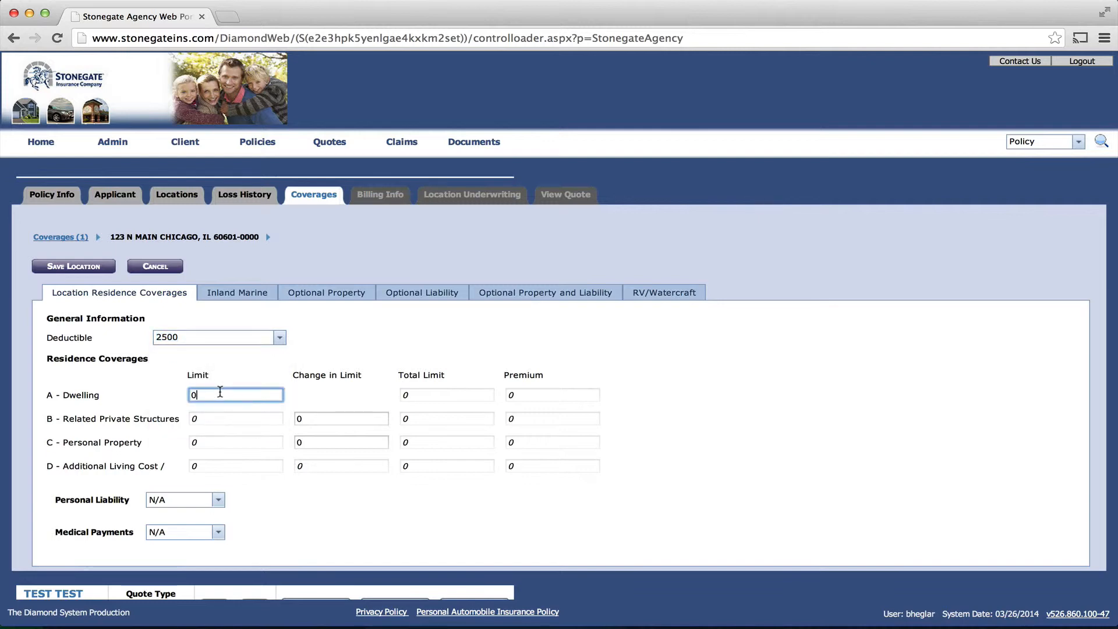
pyautogui.press('Left')
pyautogui.write('30000')
pyautogui.press('Tab')
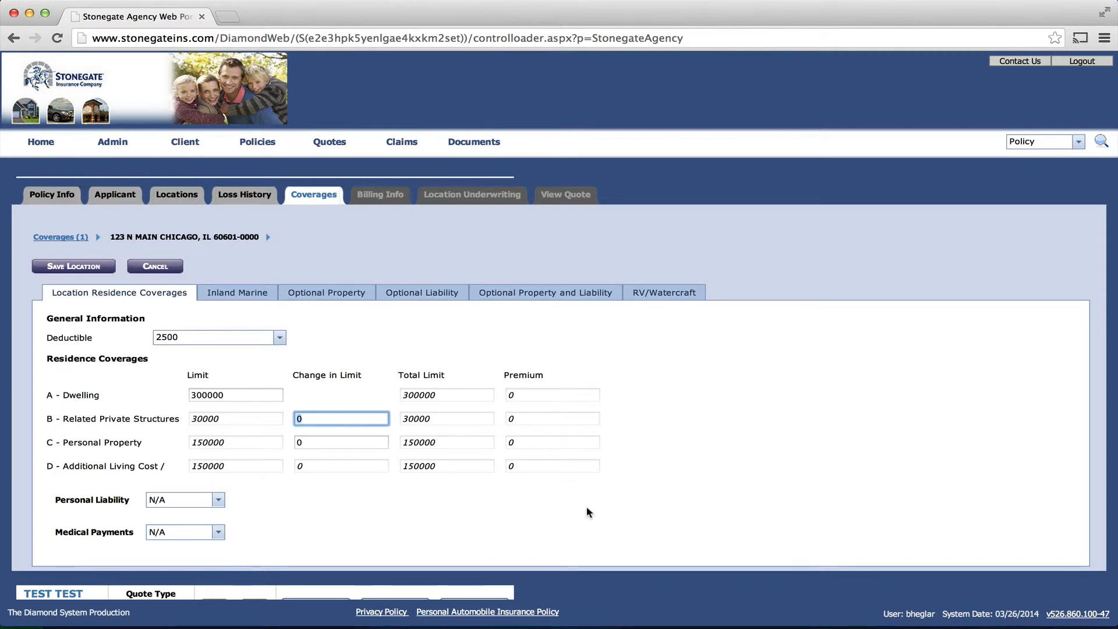
pyautogui.scroll(-2, 586, 510)
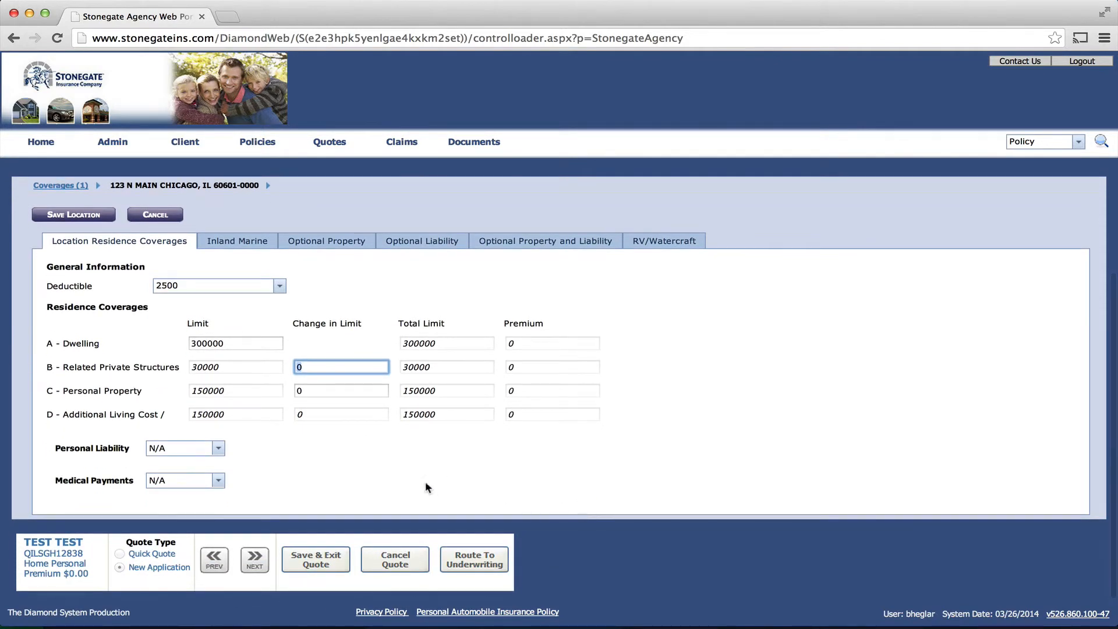
# Step: Save personal liability 100,000 and medical payments 1,000, review optional coverages, then close the editor
pyautogui.click(219, 449)
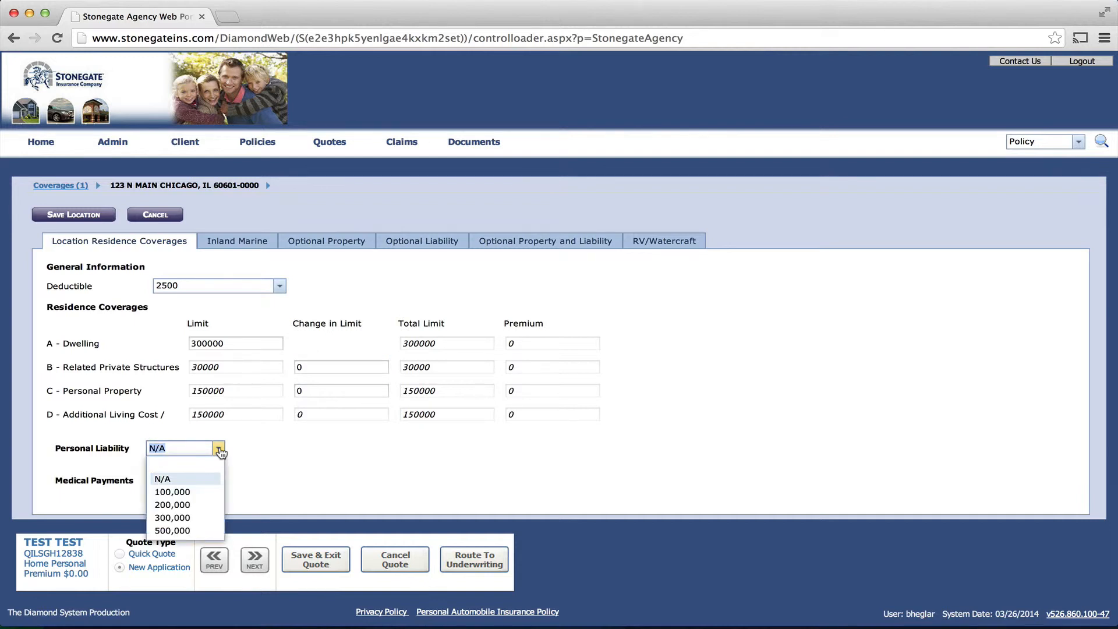
pyautogui.click(198, 492)
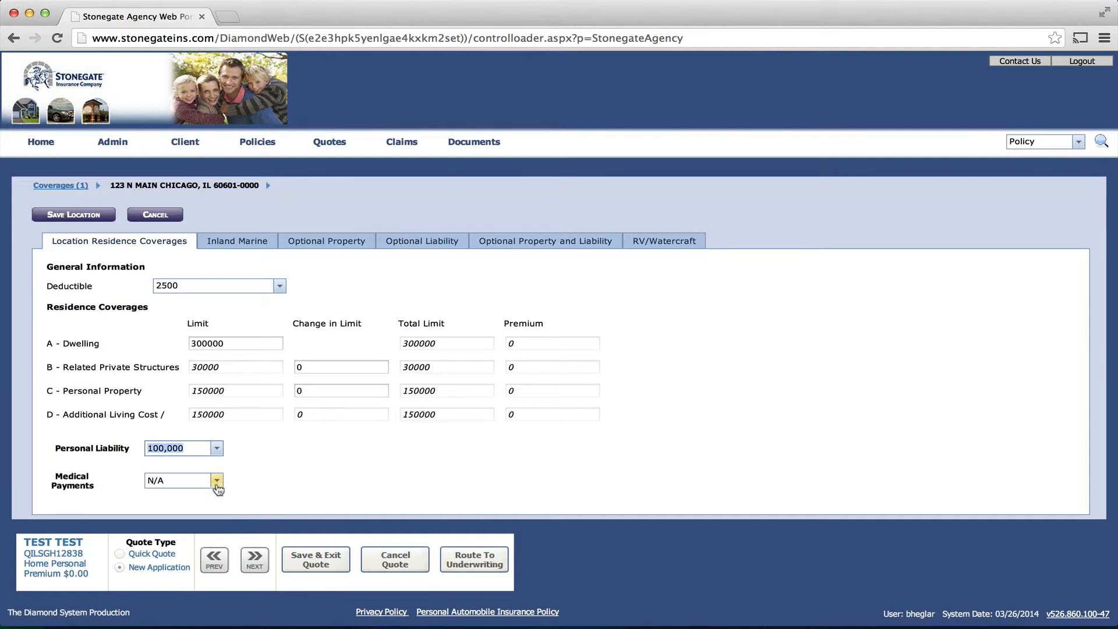
pyautogui.click(217, 482)
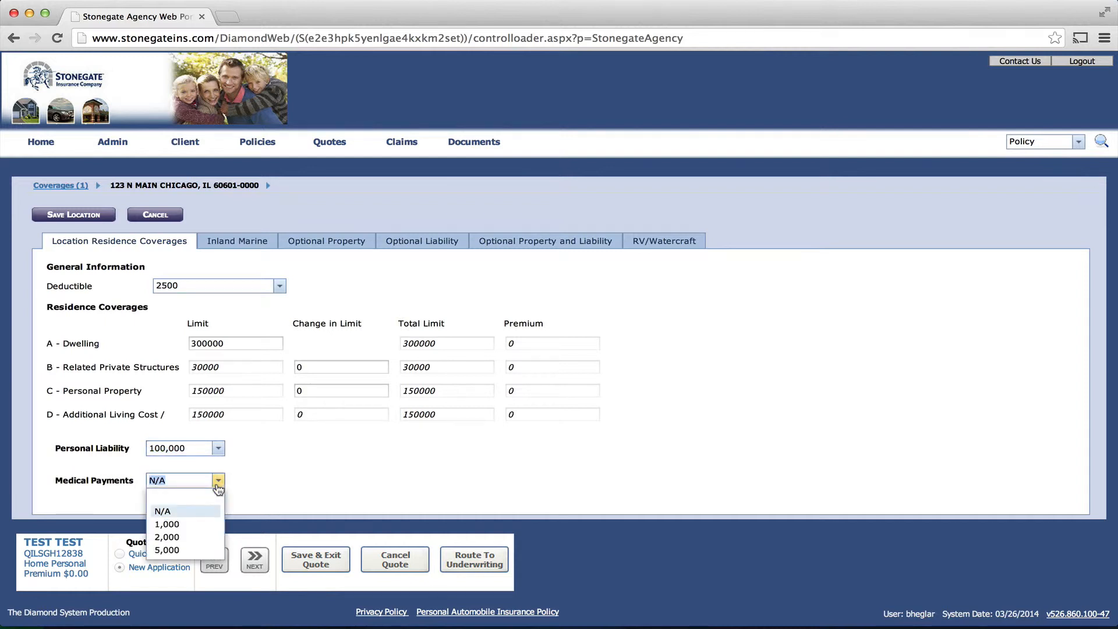
pyautogui.click(194, 523)
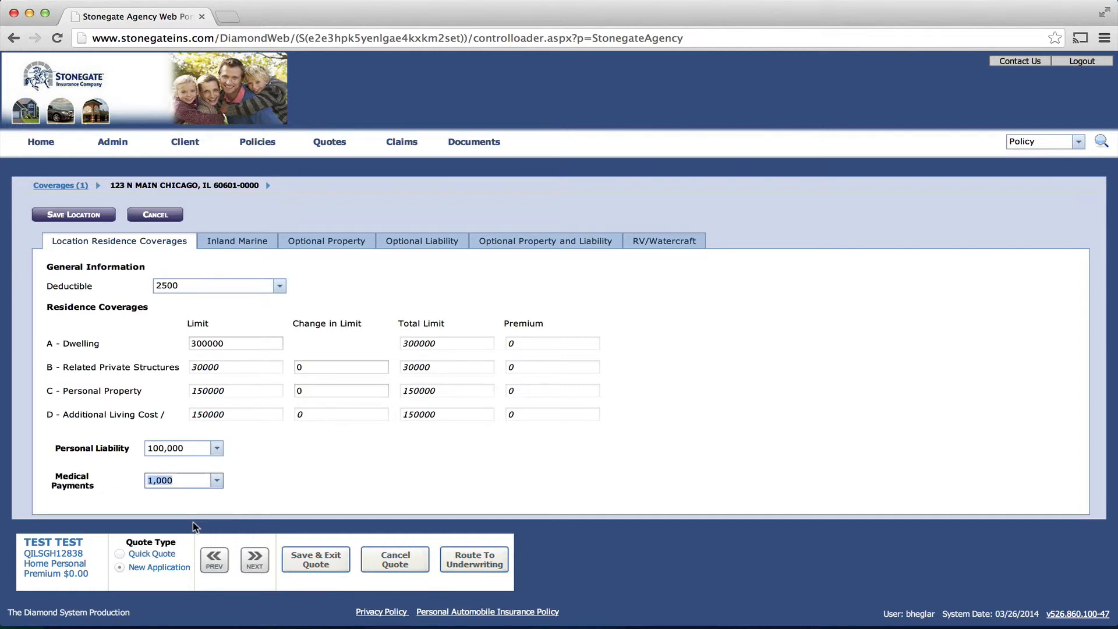
pyautogui.click(256, 560)
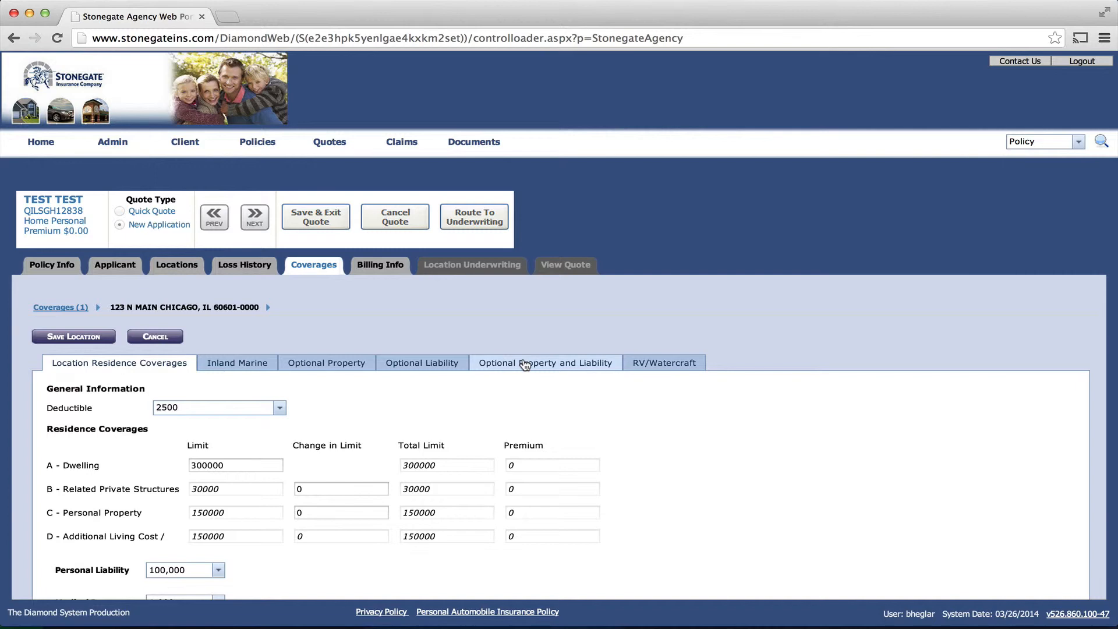
pyautogui.click(580, 367)
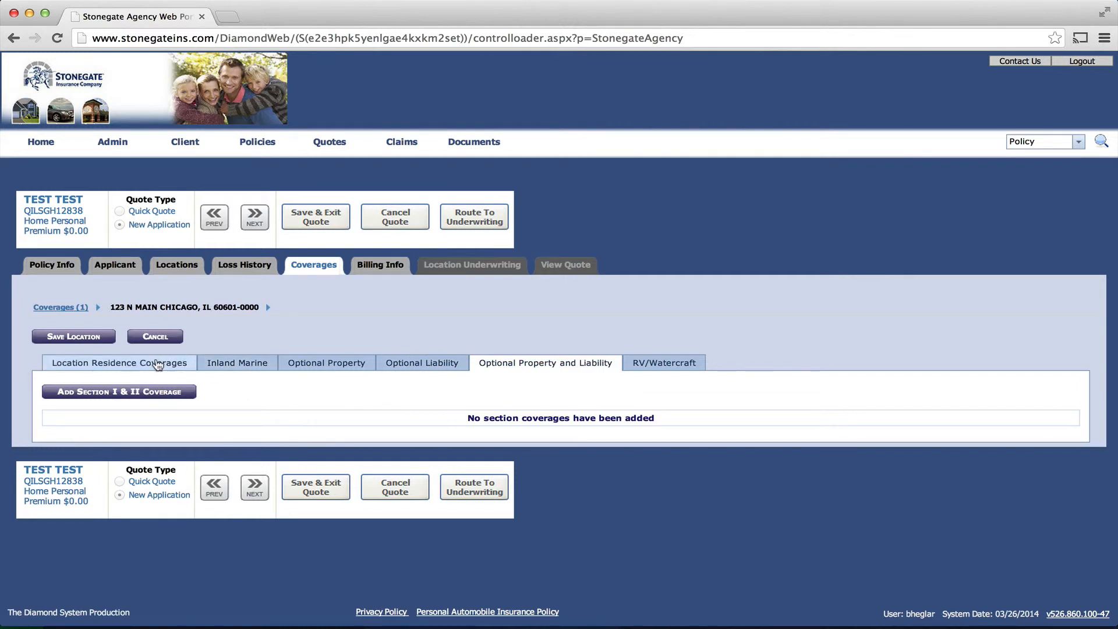
pyautogui.click(158, 337)
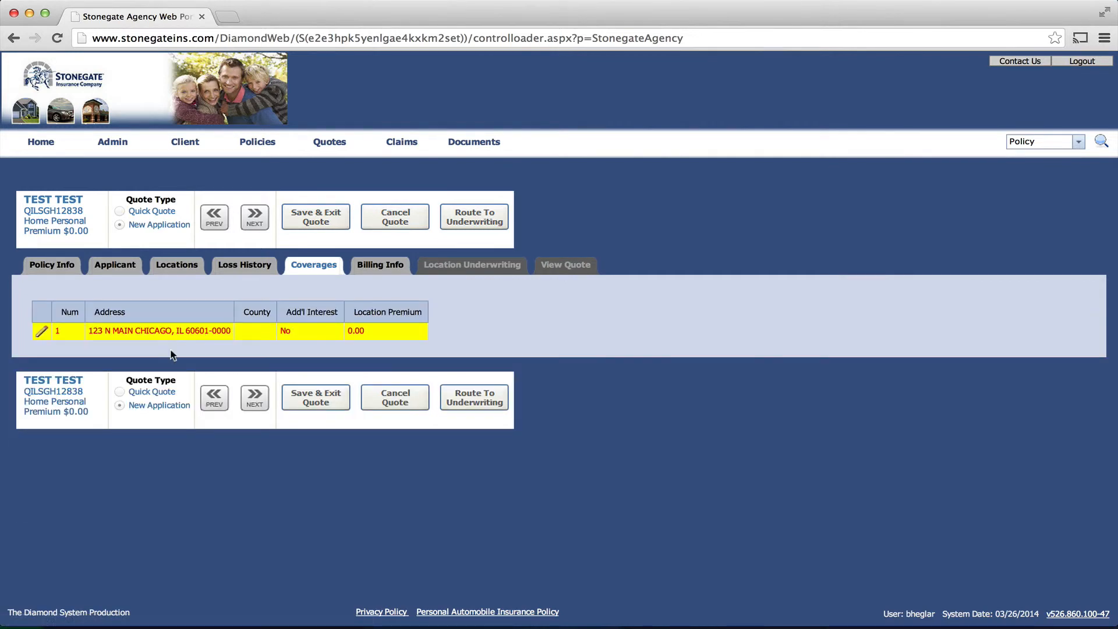
# Step: Keep billing as Direct Bill on the 3 Pay plan, billed to the Insured
pyautogui.click(252, 401)
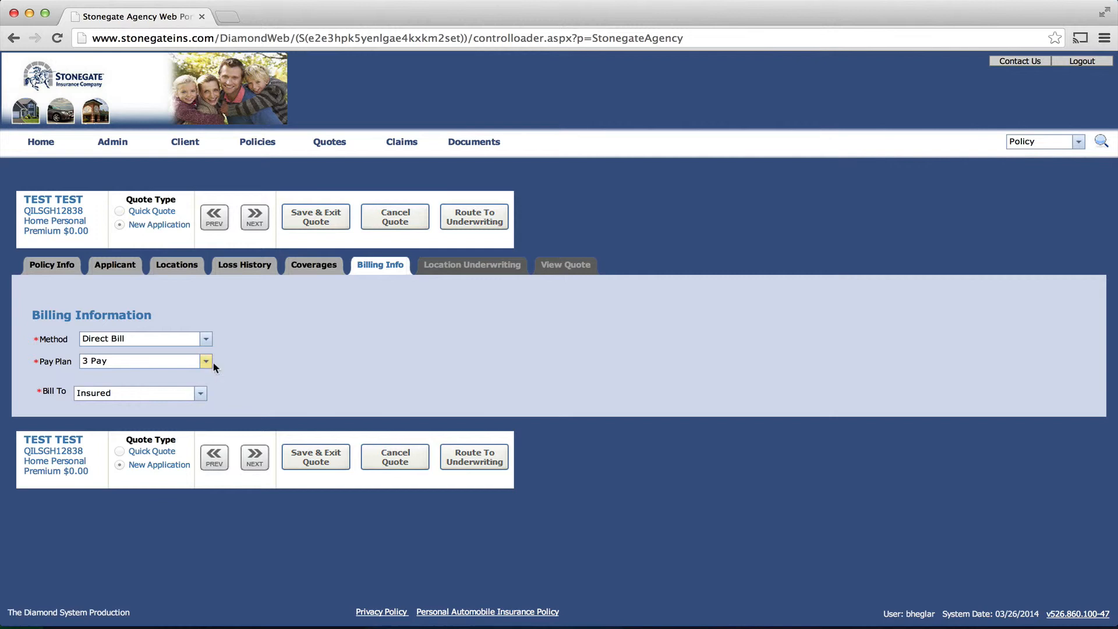
pyautogui.click(207, 341)
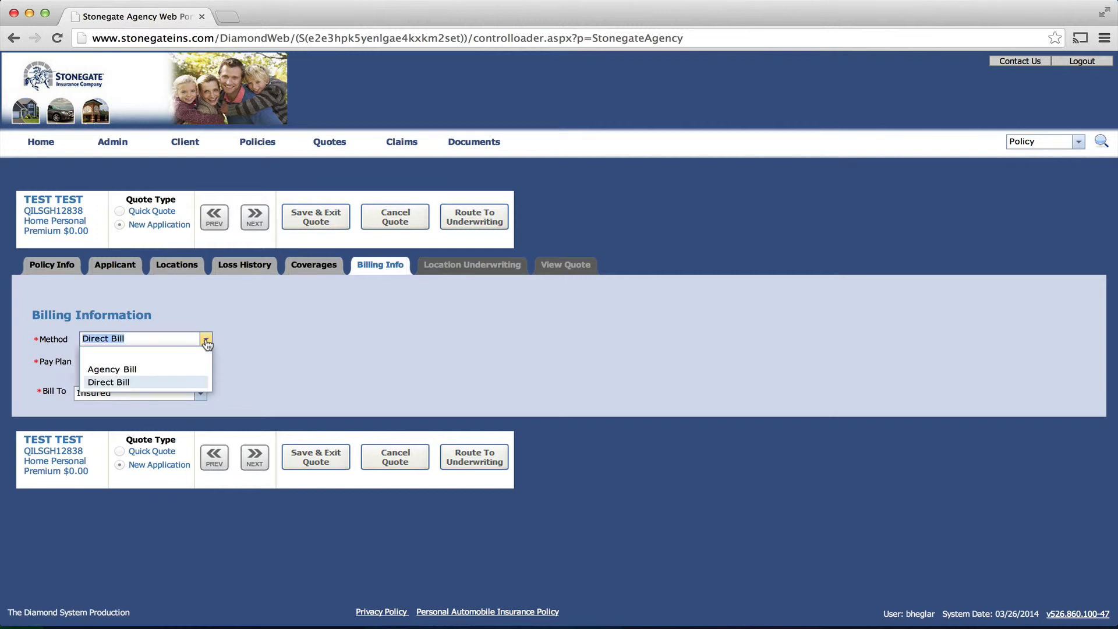
pyautogui.click(284, 348)
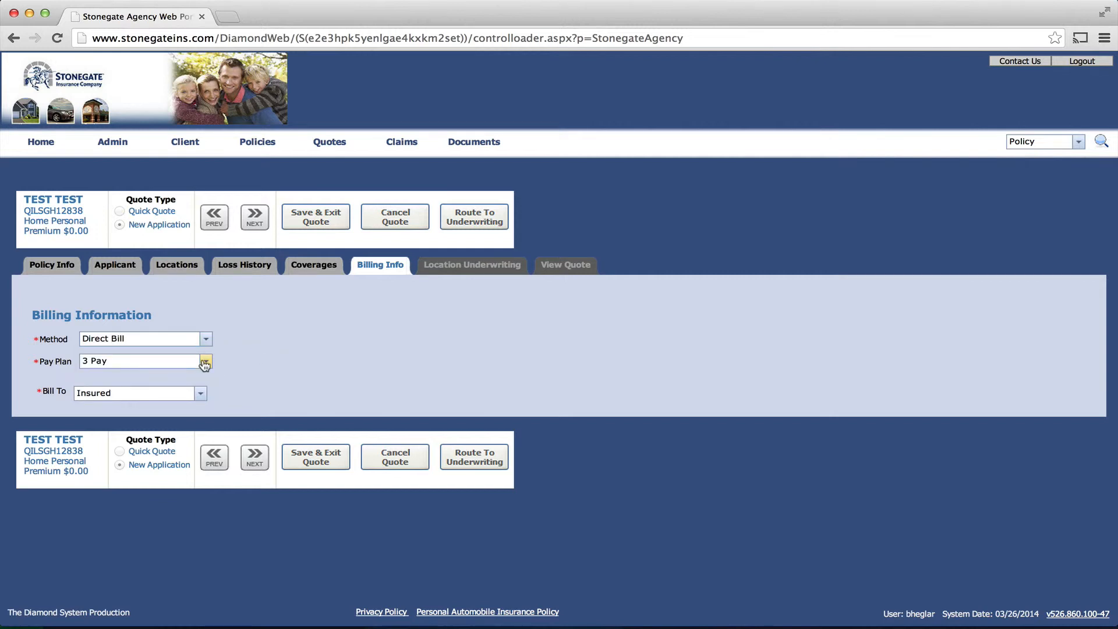
pyautogui.click(205, 363)
pyautogui.click(293, 358)
pyautogui.click(202, 396)
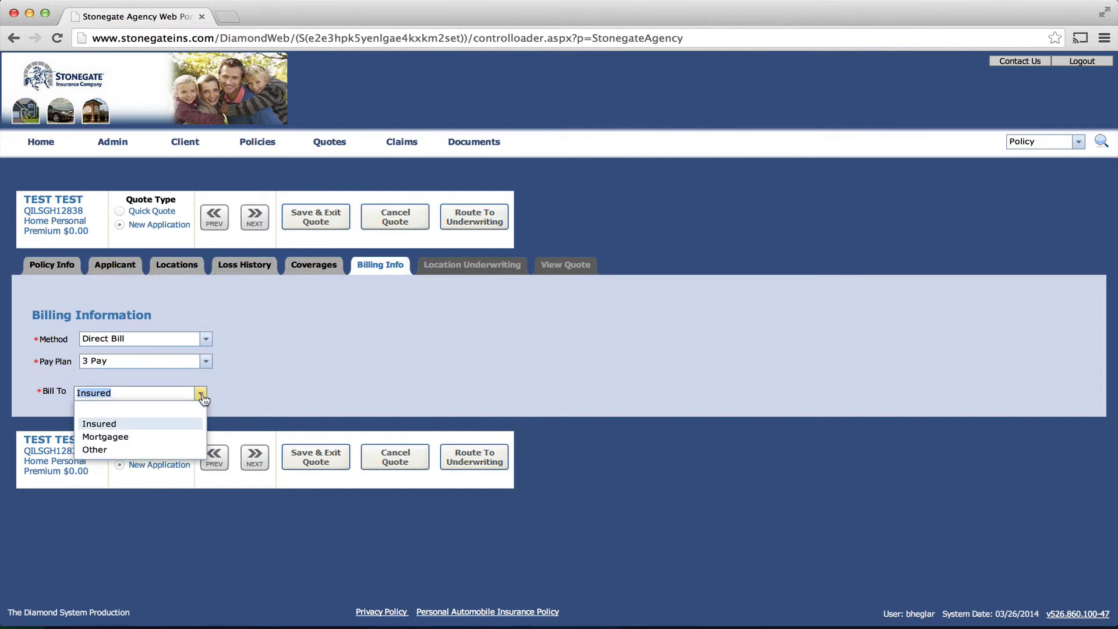
pyautogui.click(298, 370)
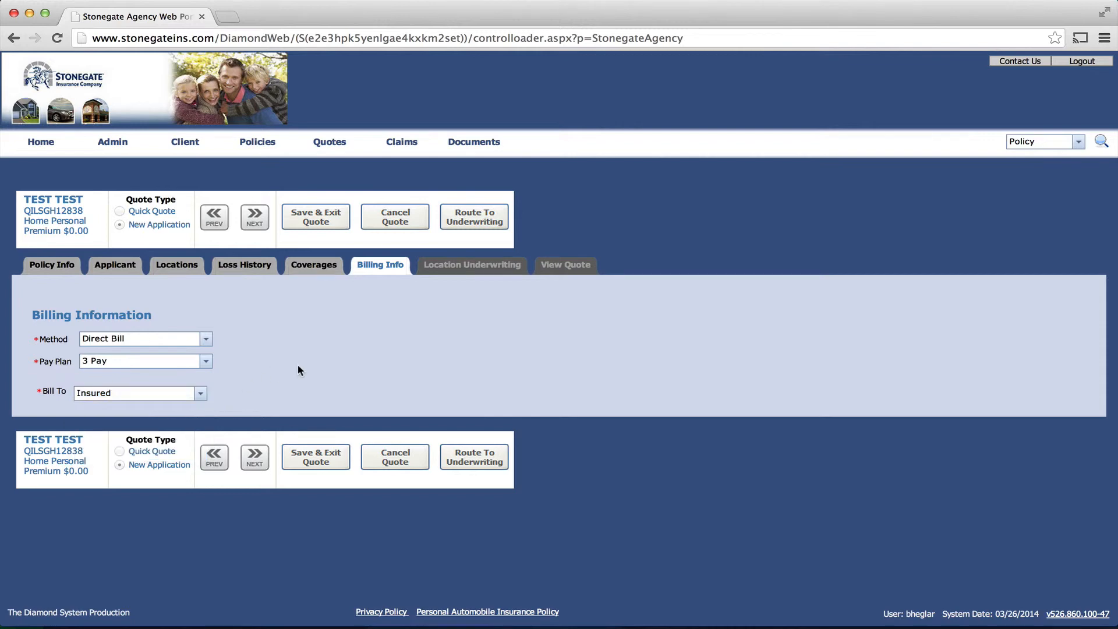
pyautogui.click(254, 461)
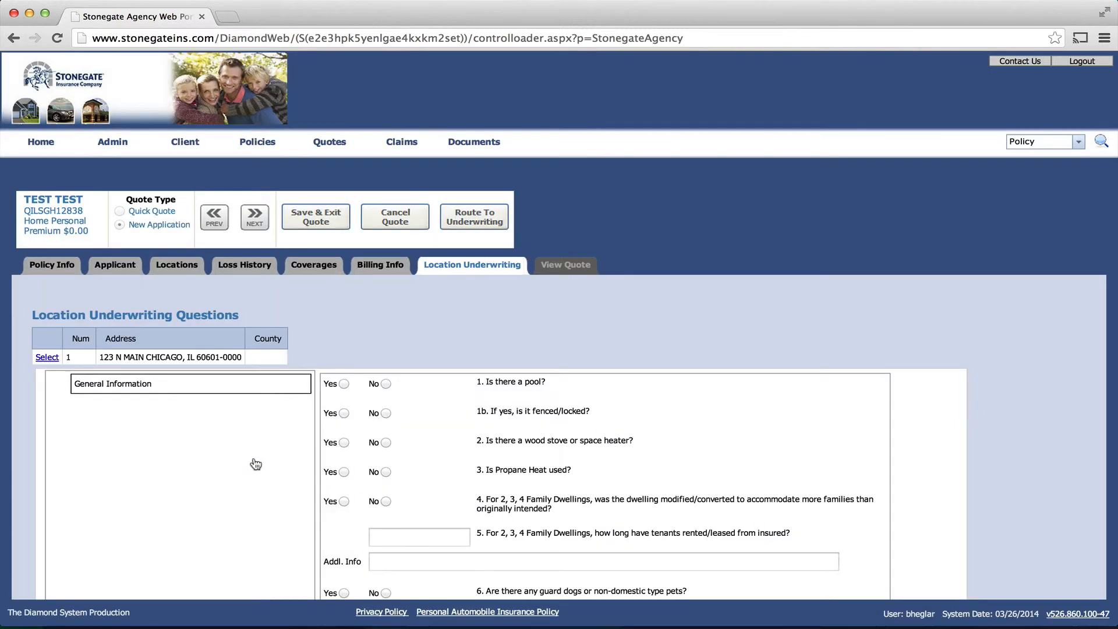
# Step: Answer No to the pool, fencing, propane, converted dwelling and recent loss questions, then rate the quote
pyautogui.scroll(-3, 651, 425)
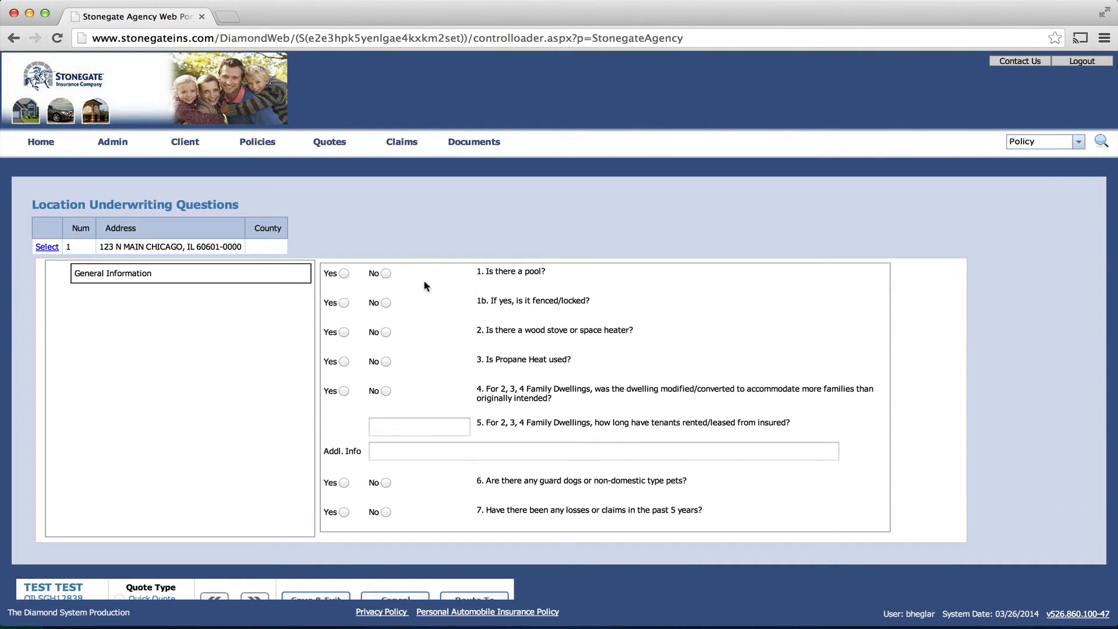
pyautogui.click(386, 273)
pyautogui.click(386, 302)
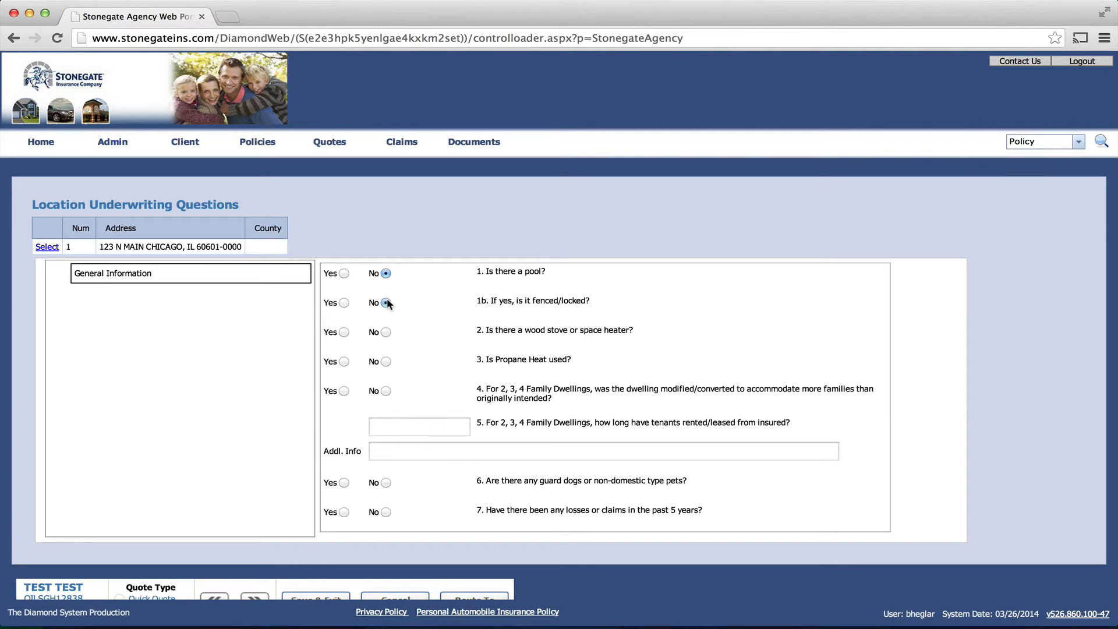
pyautogui.click(383, 360)
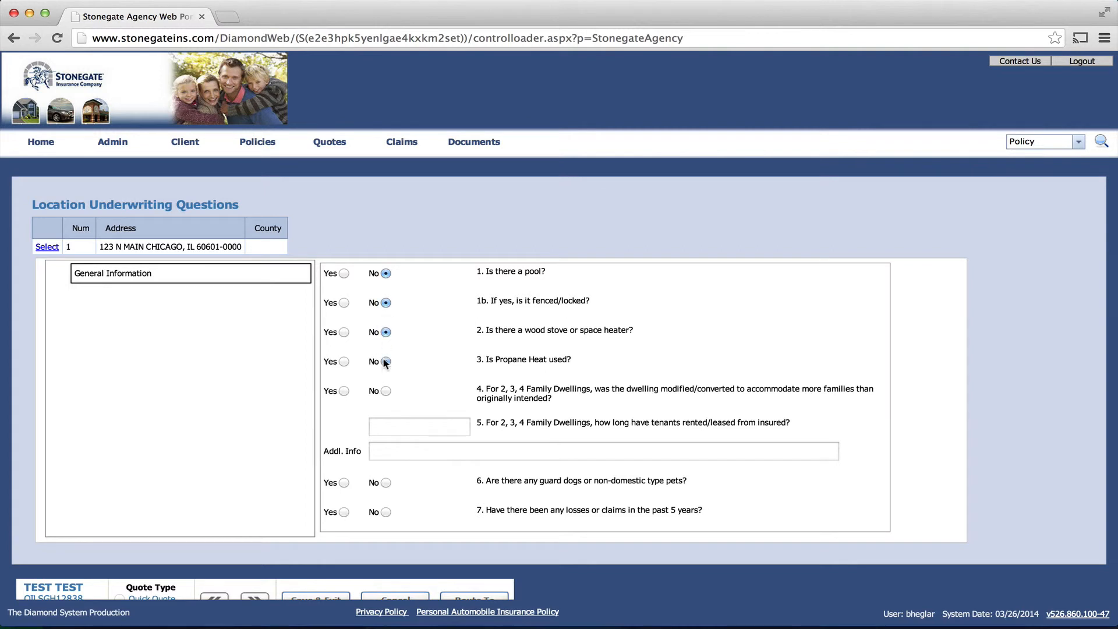
pyautogui.click(384, 390)
pyautogui.click(385, 511)
pyautogui.scroll(-2, 460, 481)
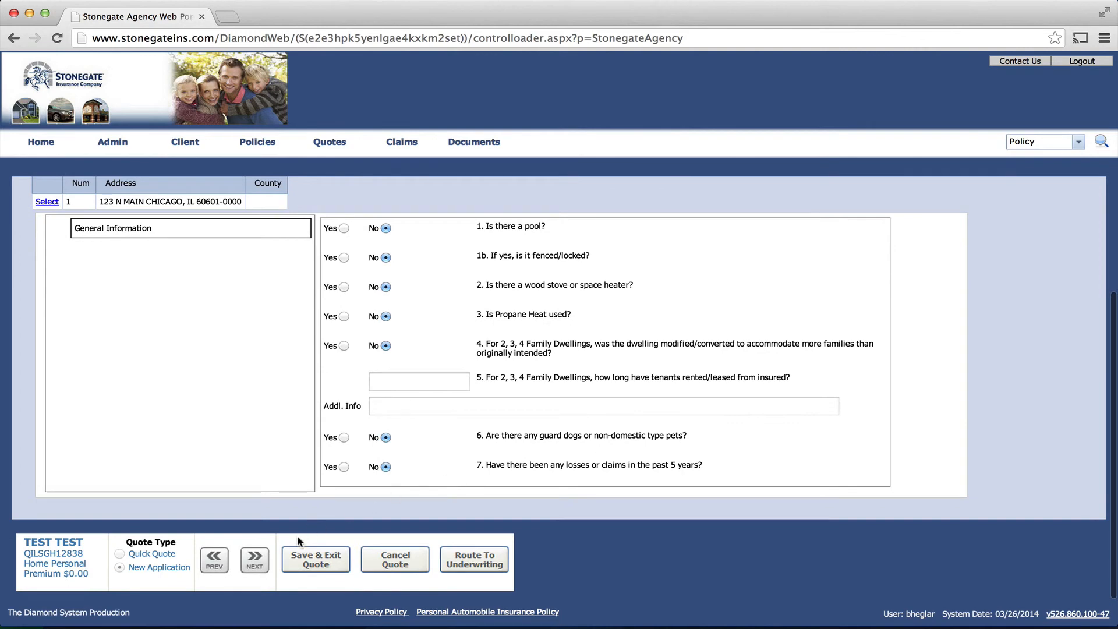
pyautogui.click(265, 562)
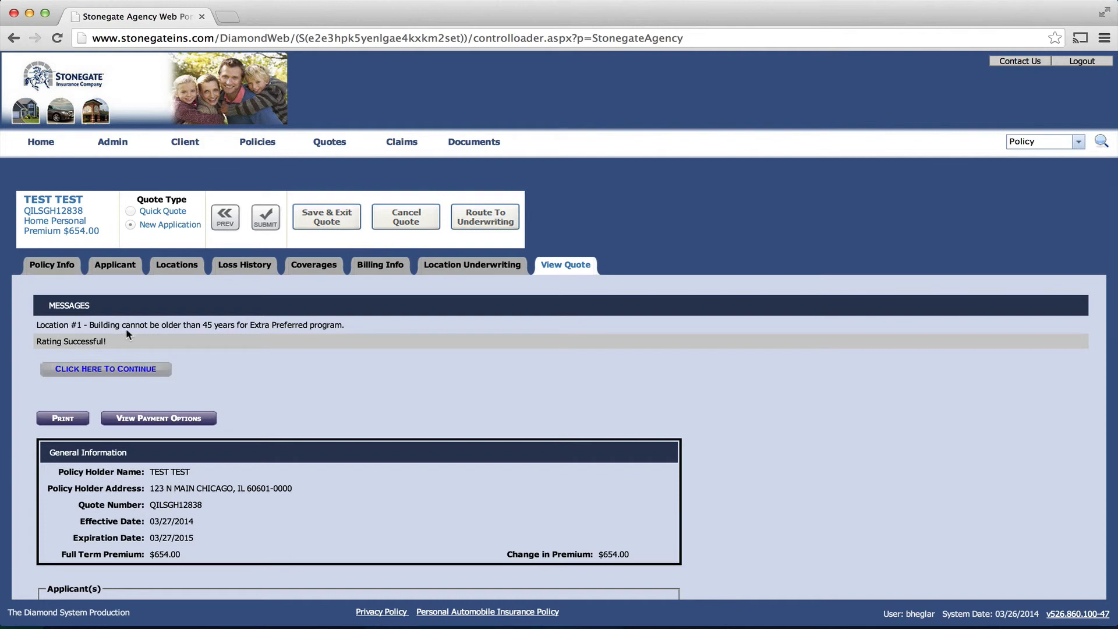
# Step: View the installment table for the $654.00 quote, then return to the View Quote summary
pyautogui.scroll(-3, 286, 355)
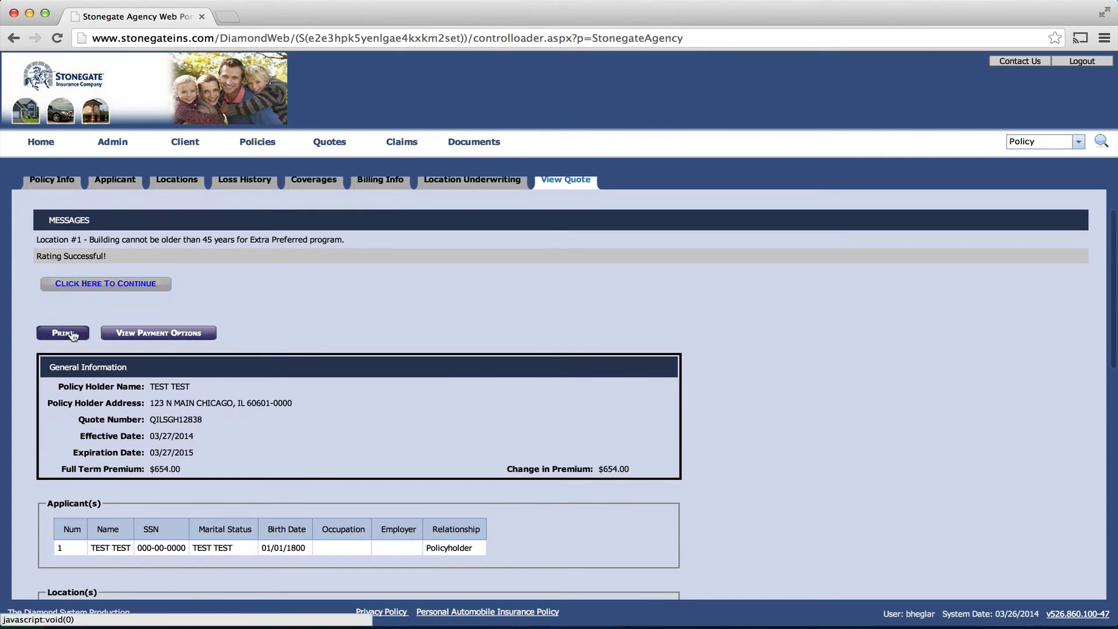
pyautogui.click(147, 335)
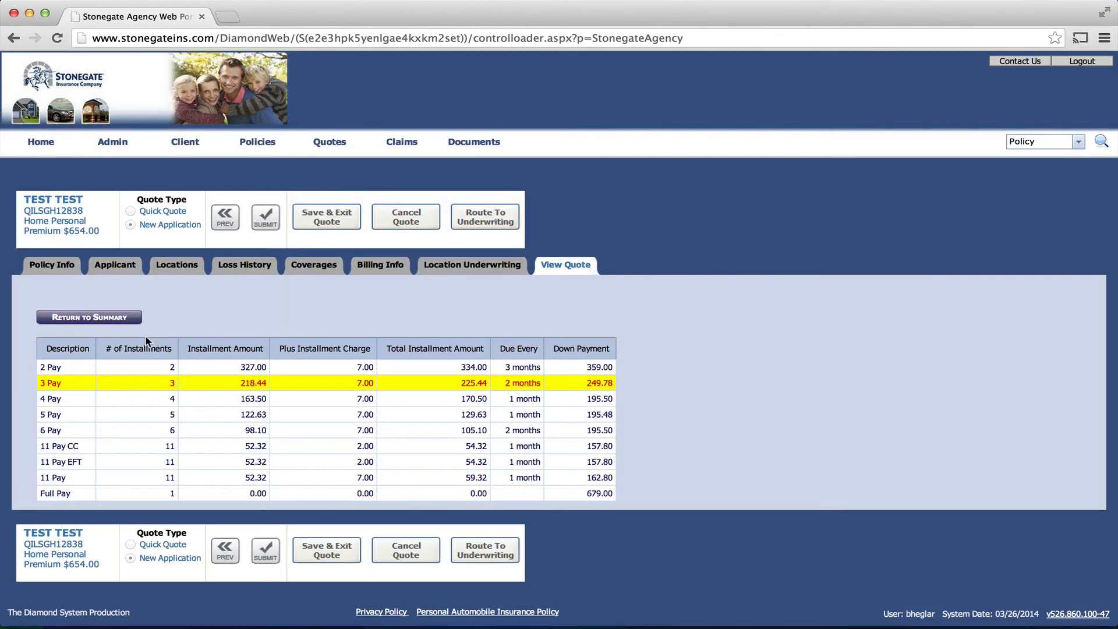
pyautogui.click(114, 317)
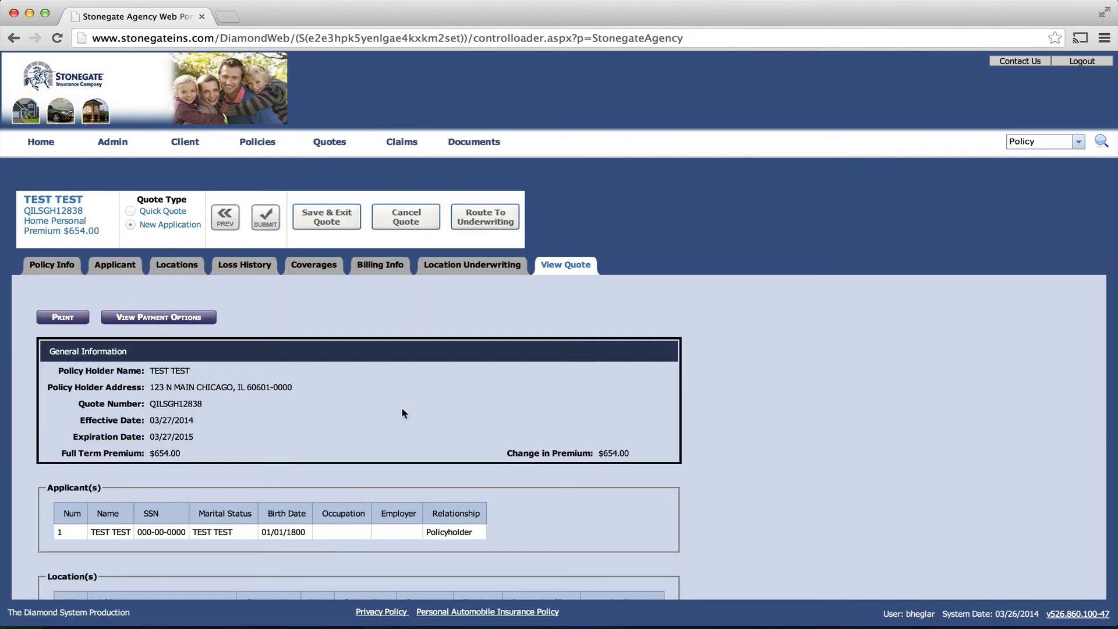
pyautogui.scroll(-3, 401, 411)
pyautogui.scroll(-3, 402, 412)
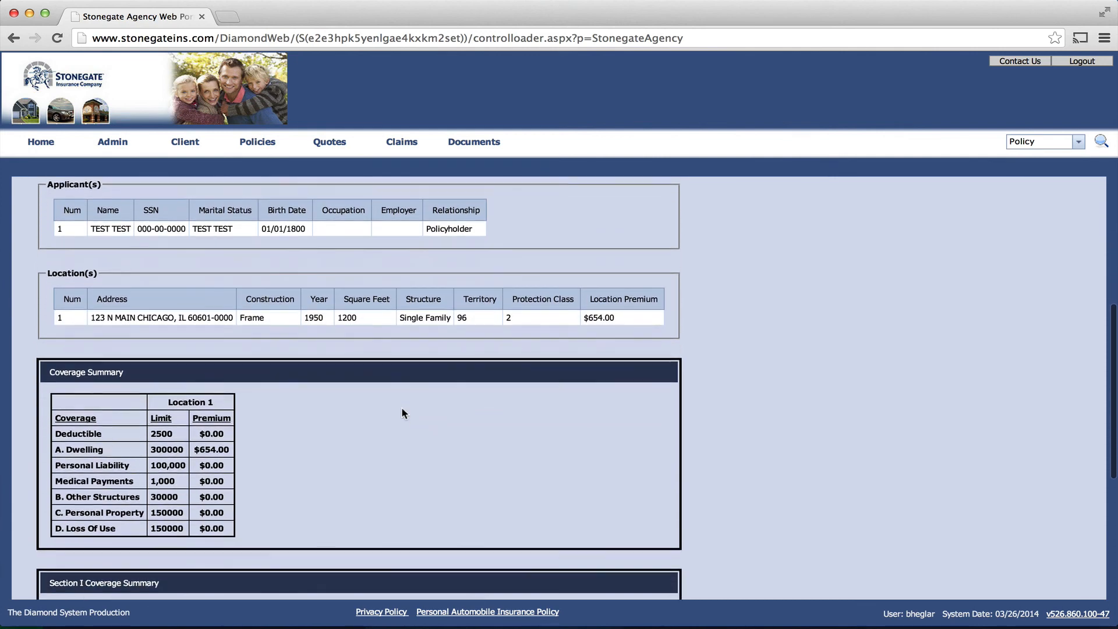
pyautogui.scroll(-3, 402, 412)
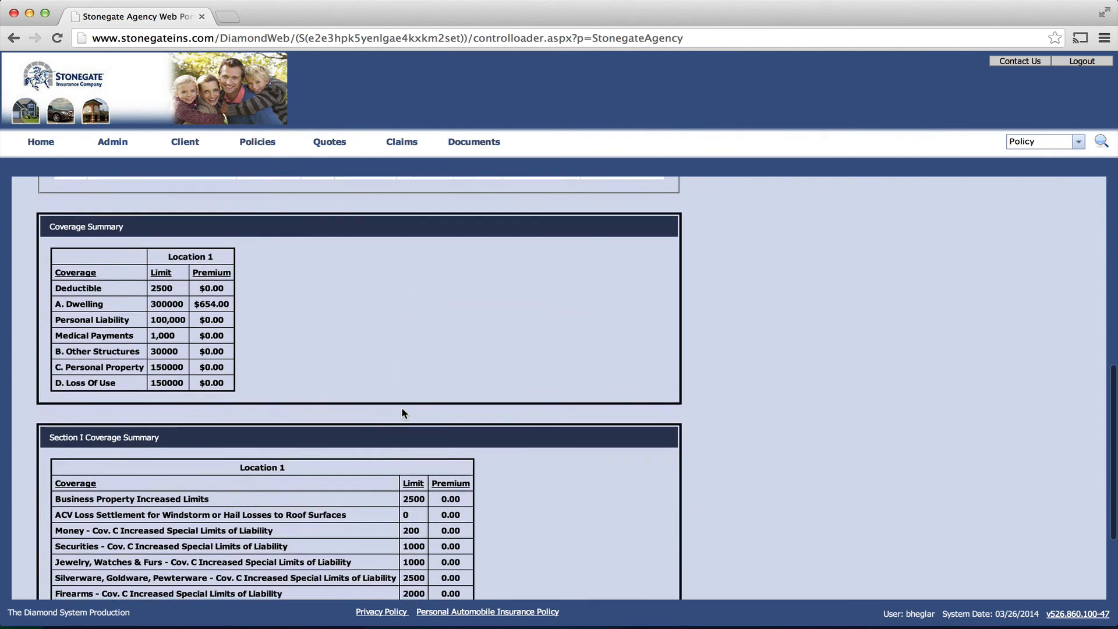
pyautogui.scroll(-1, 403, 412)
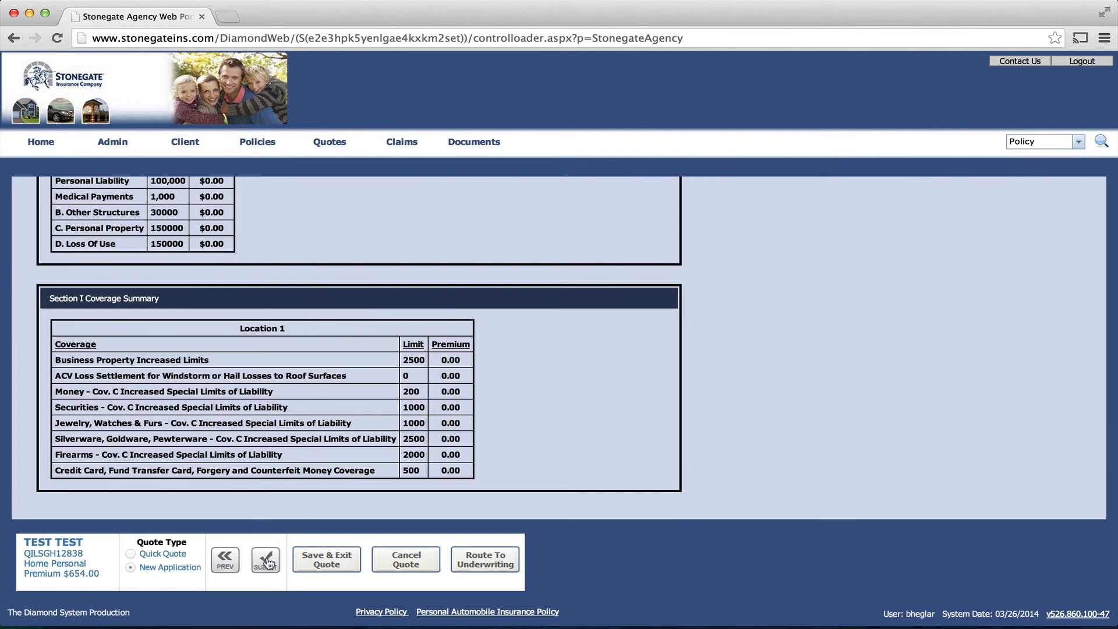
# Step: Save the TEST TEST HO-3 quote with Save & Exit, returning to Policy Search
pyautogui.click(332, 564)
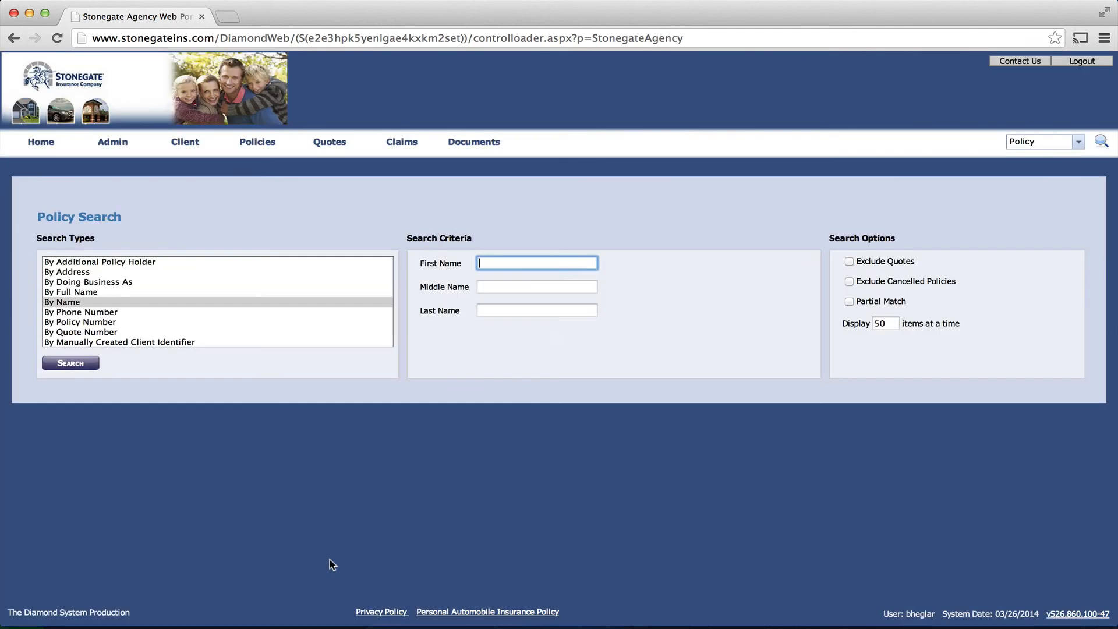